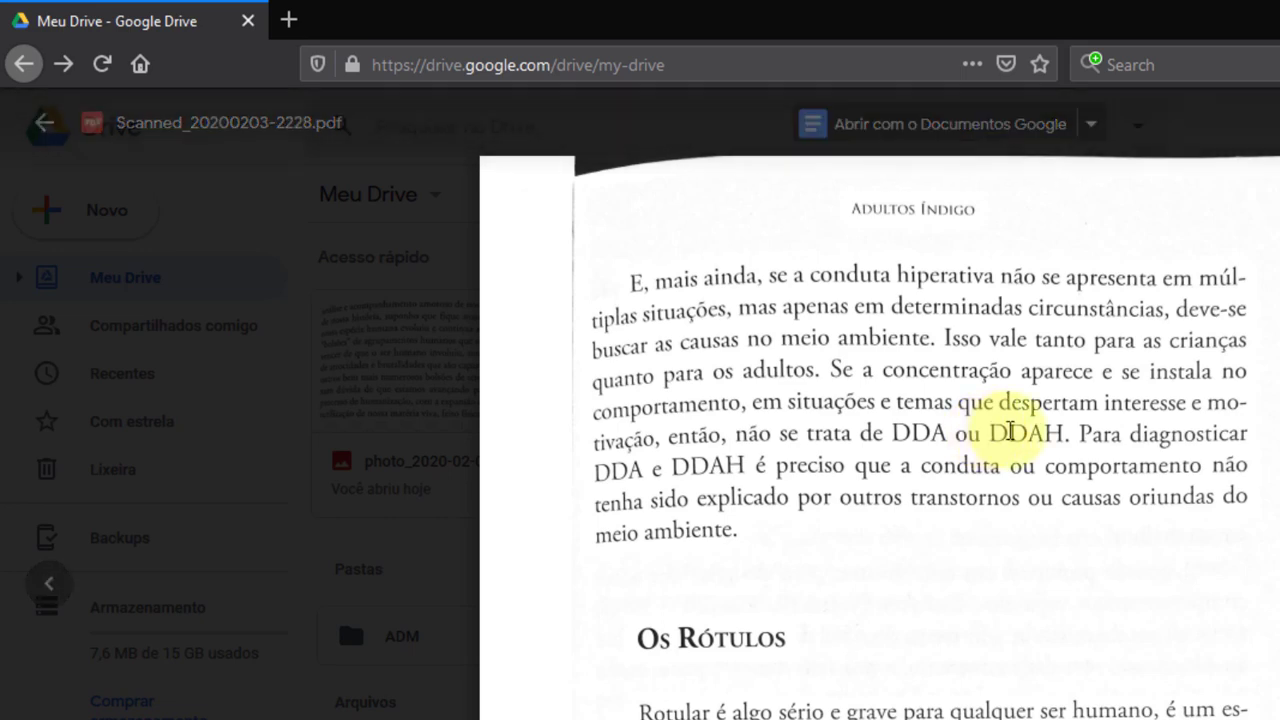
# Close the PDF preview, search Drive for "ddah" and return to My Drive
pyautogui.press('Escape')
pyautogui.click(549, 127)
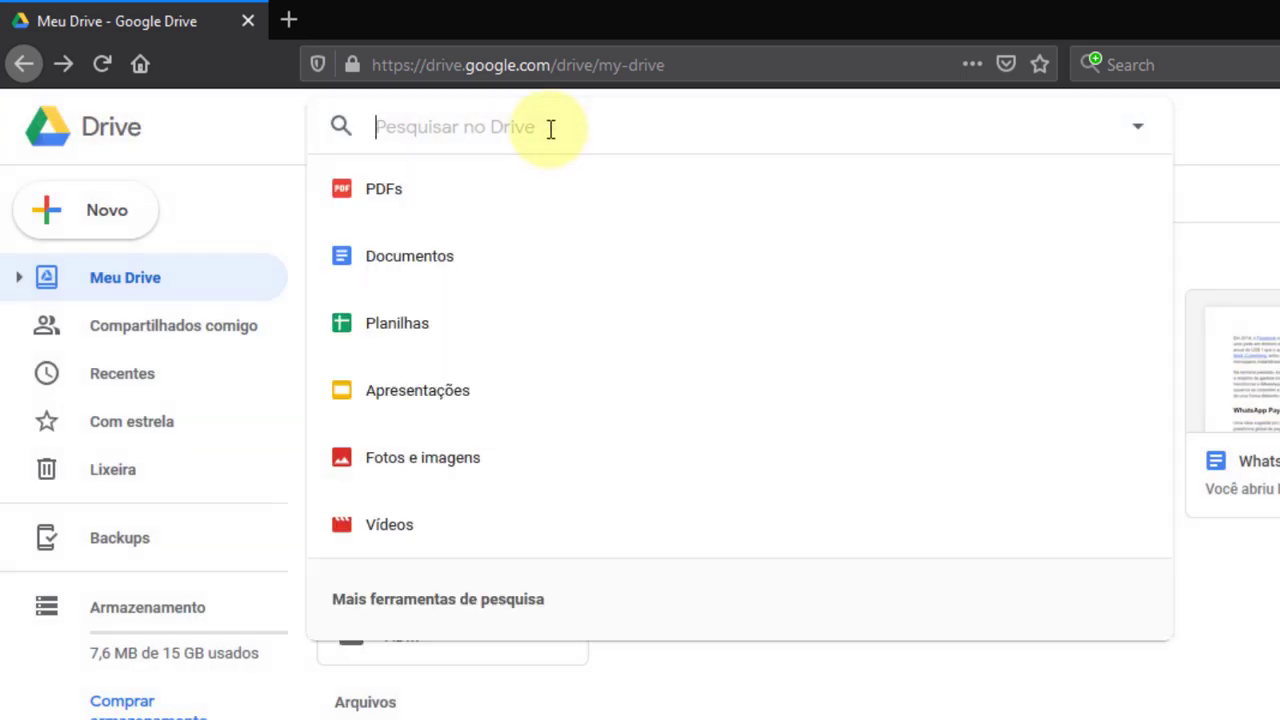
pyautogui.write('ddah')
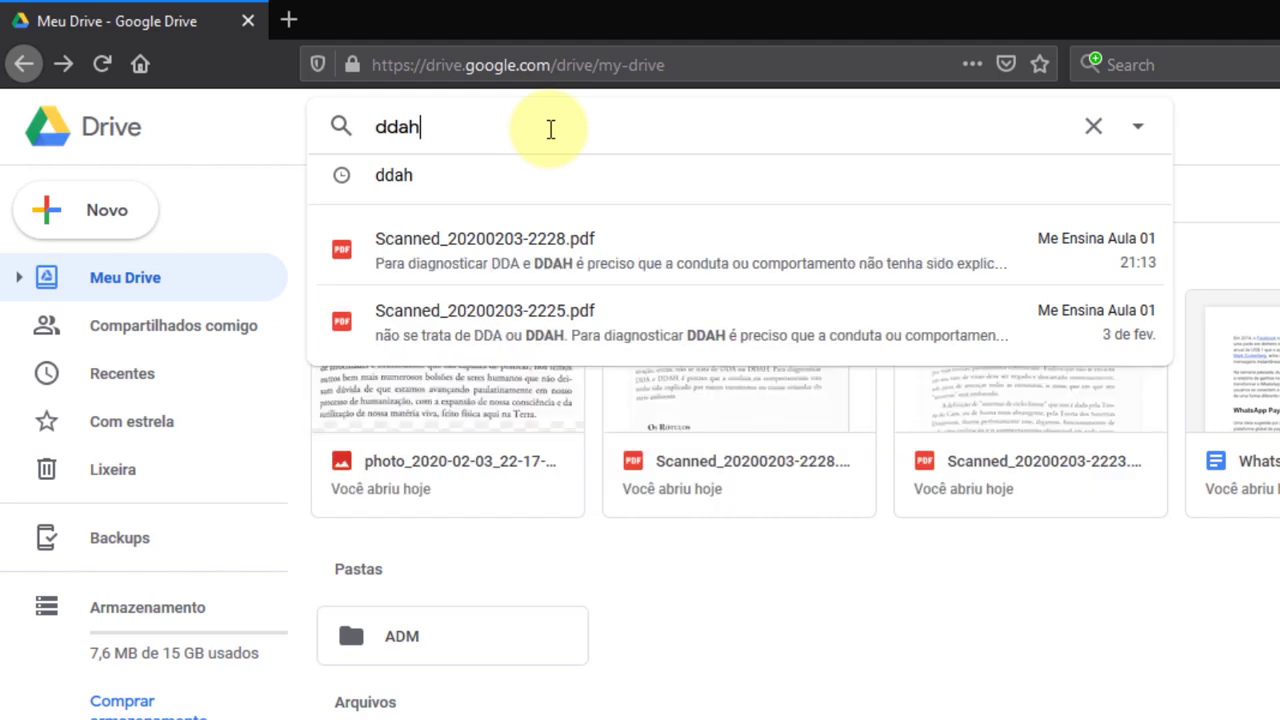
pyautogui.press('Return')
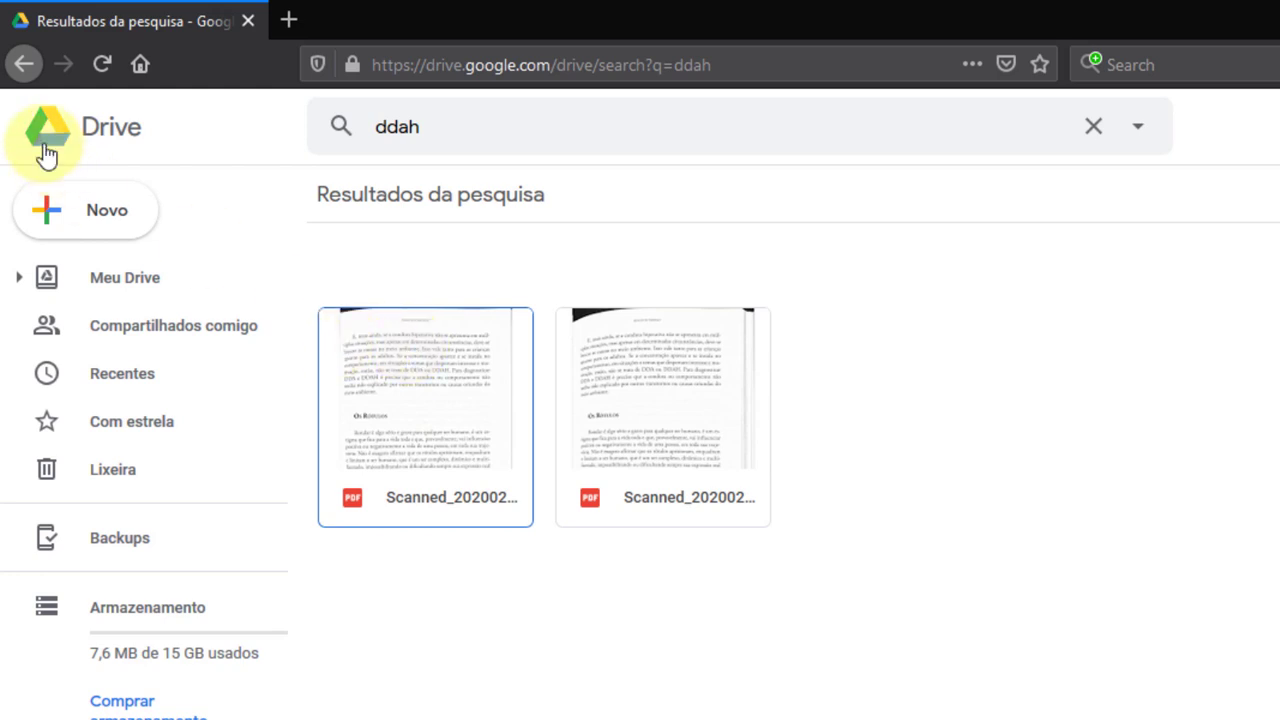
pyautogui.click(24, 63)
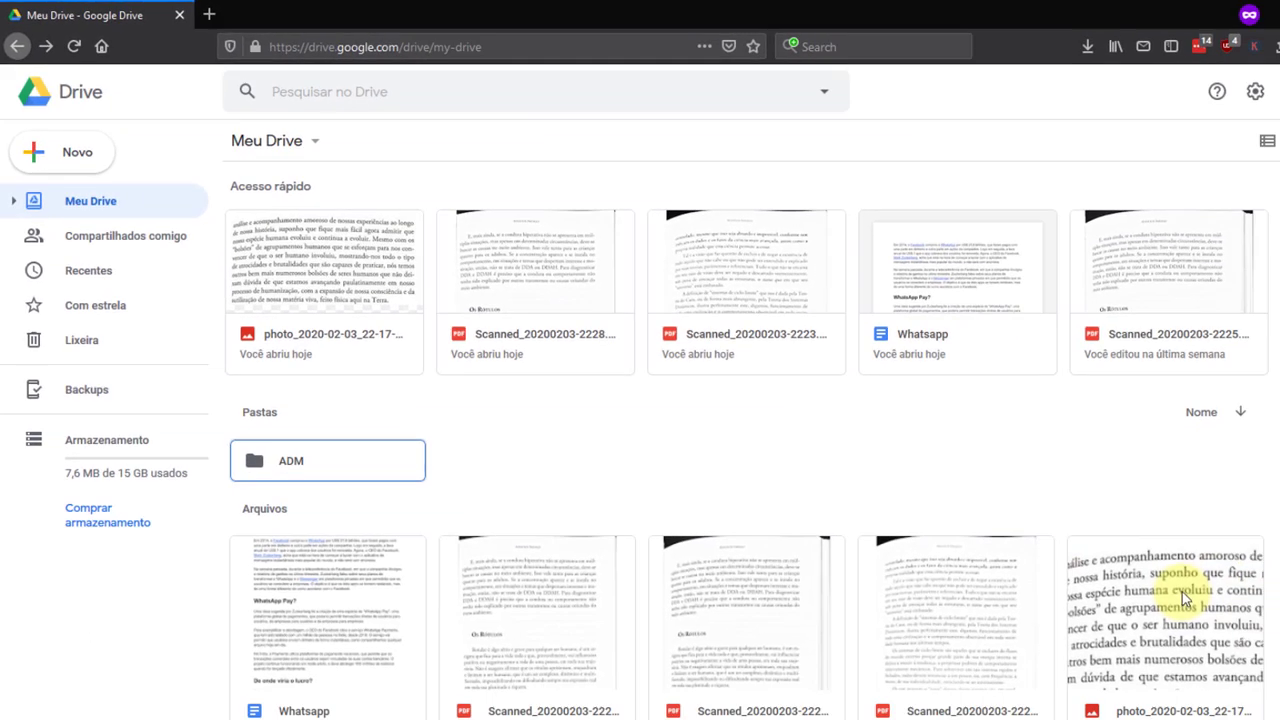
# Preview photo_2020-02-03_22-17-23.jpg, close it and search Drive for "agrupamentos humanos"
pyautogui.doubleClick(1183, 597)
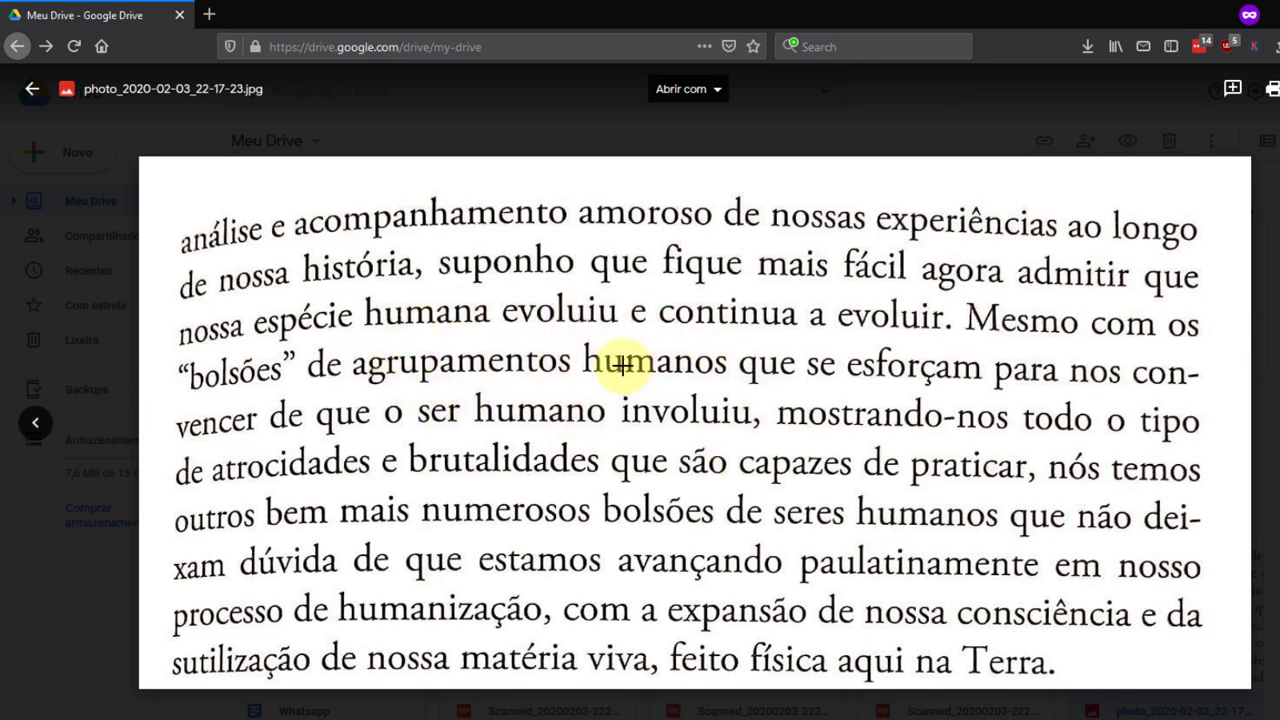
pyautogui.click(491, 128)
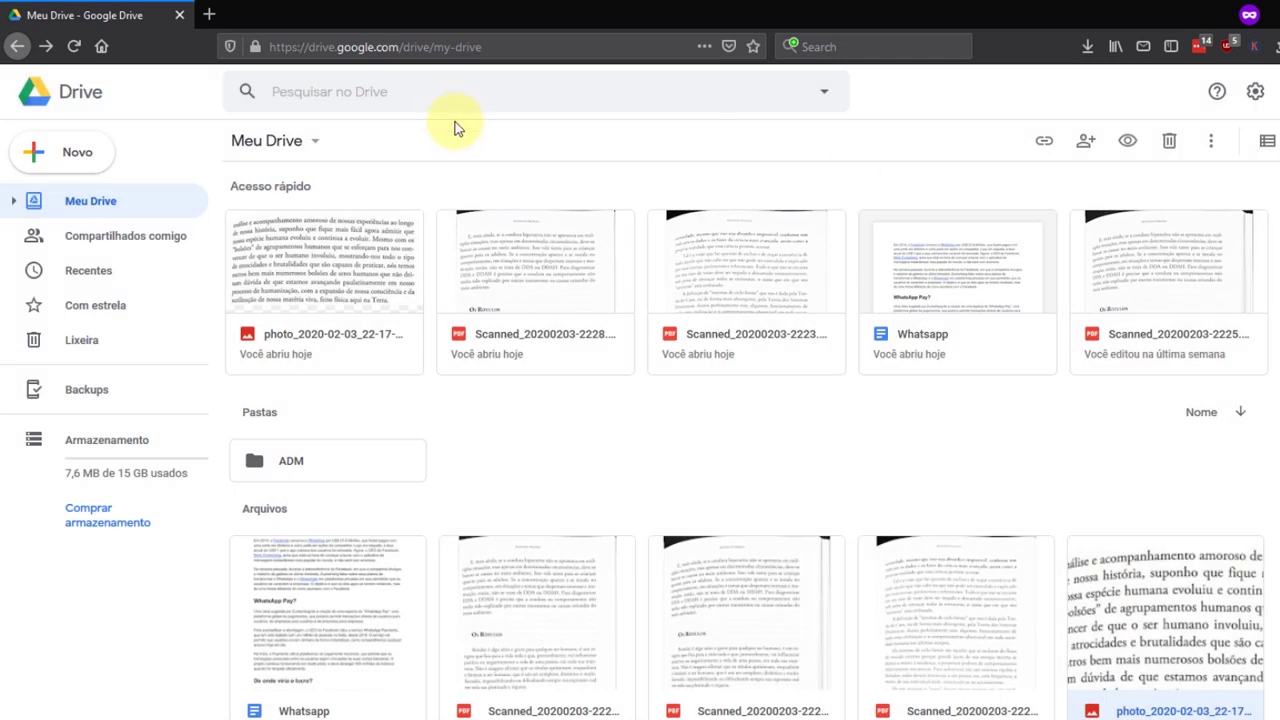
pyautogui.click(447, 97)
pyautogui.write('agrupam')
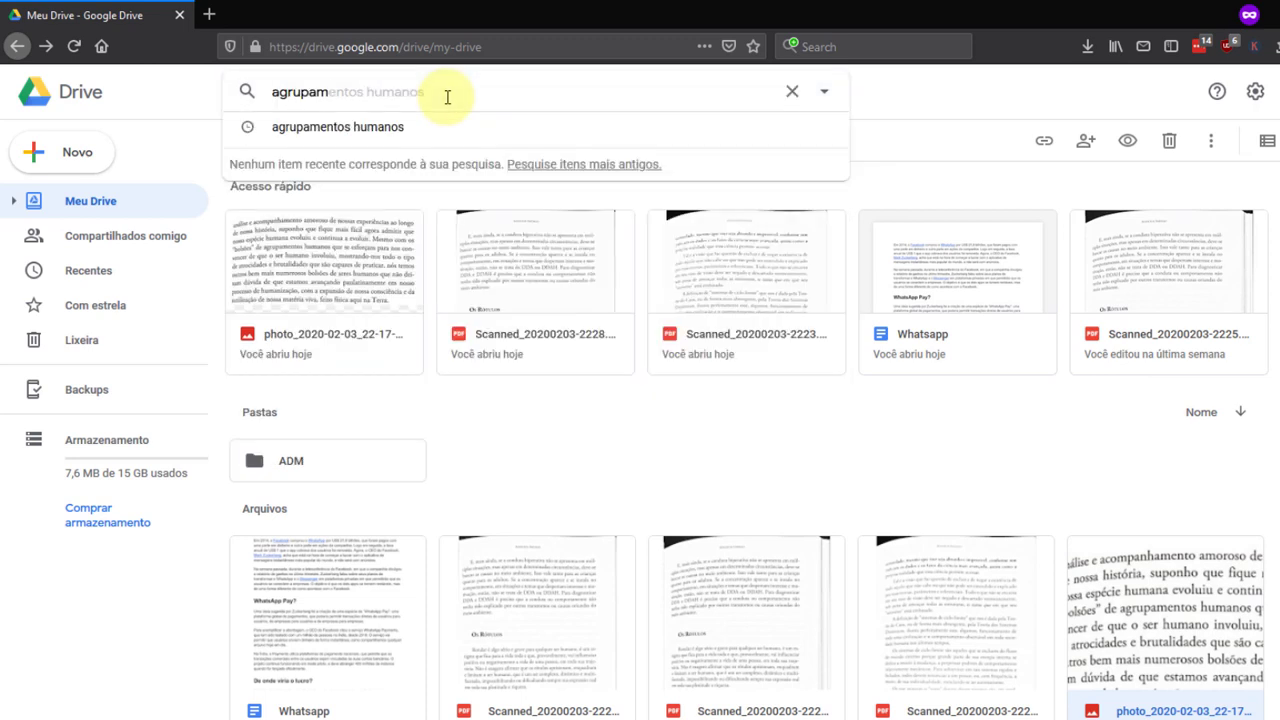
pyautogui.click(400, 127)
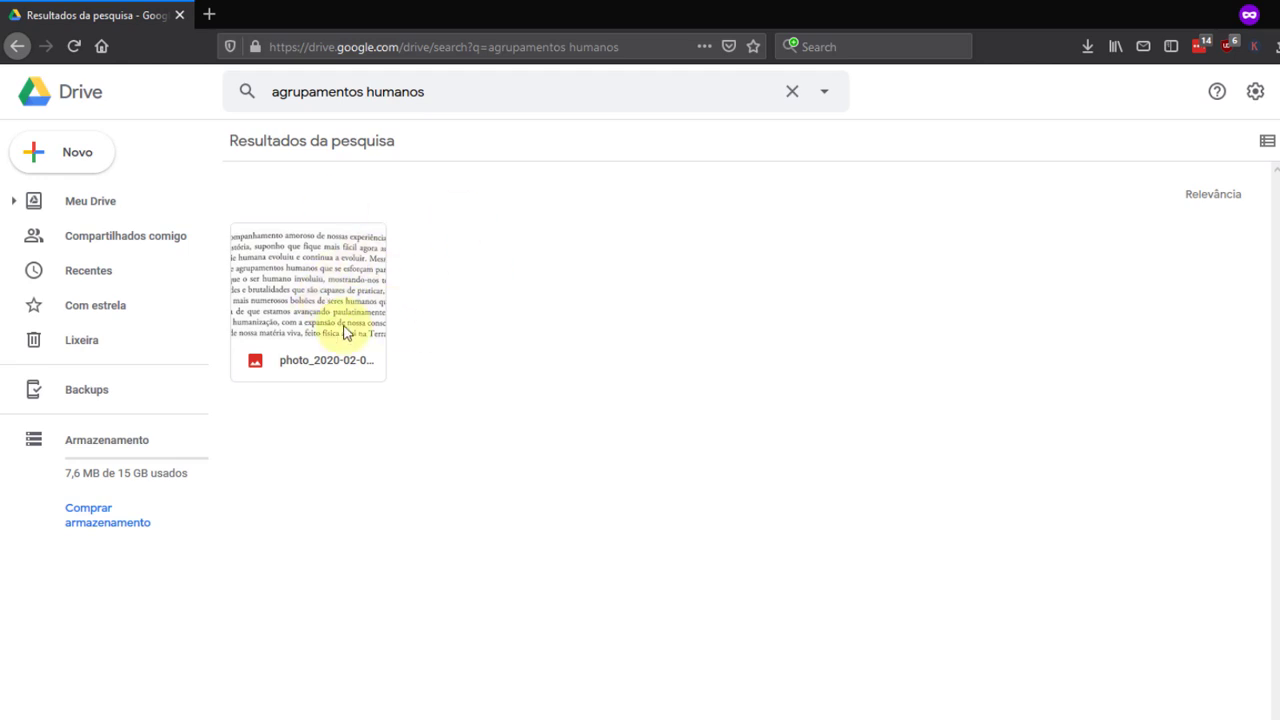
# Preview the photo from the search results, close it and return to My Drive
pyautogui.doubleClick(340, 284)
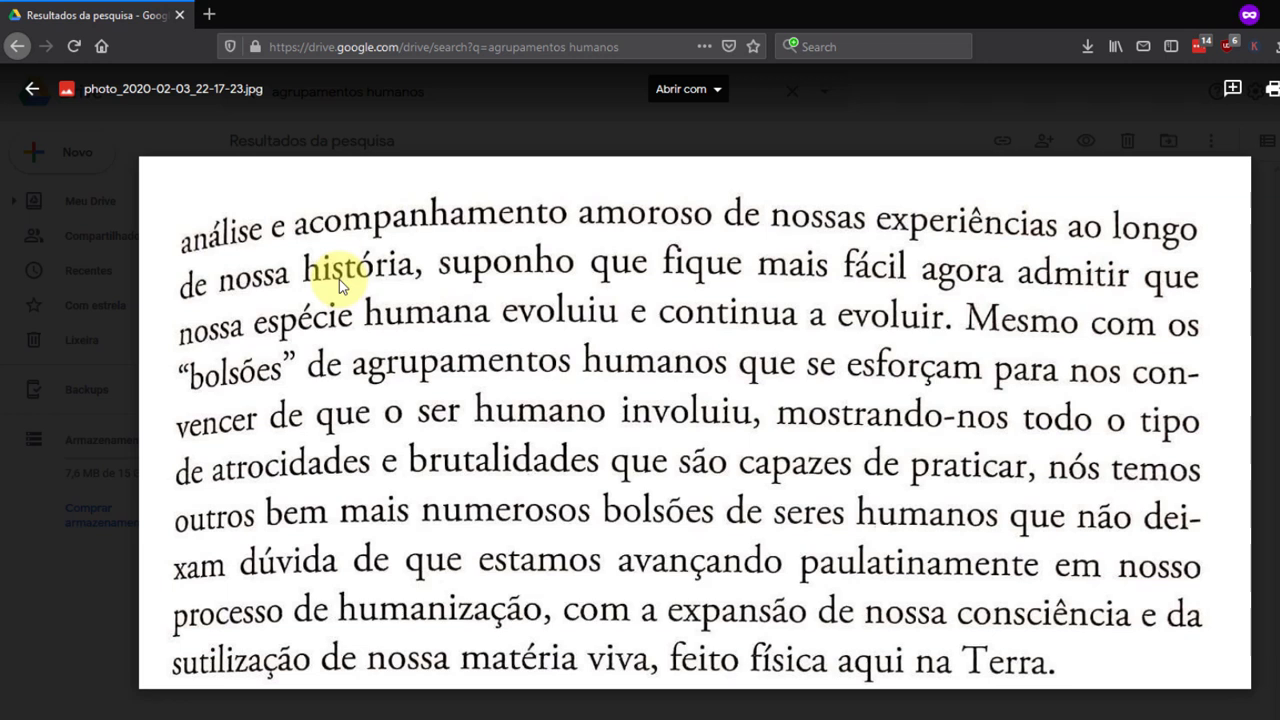
pyautogui.click(1272, 272)
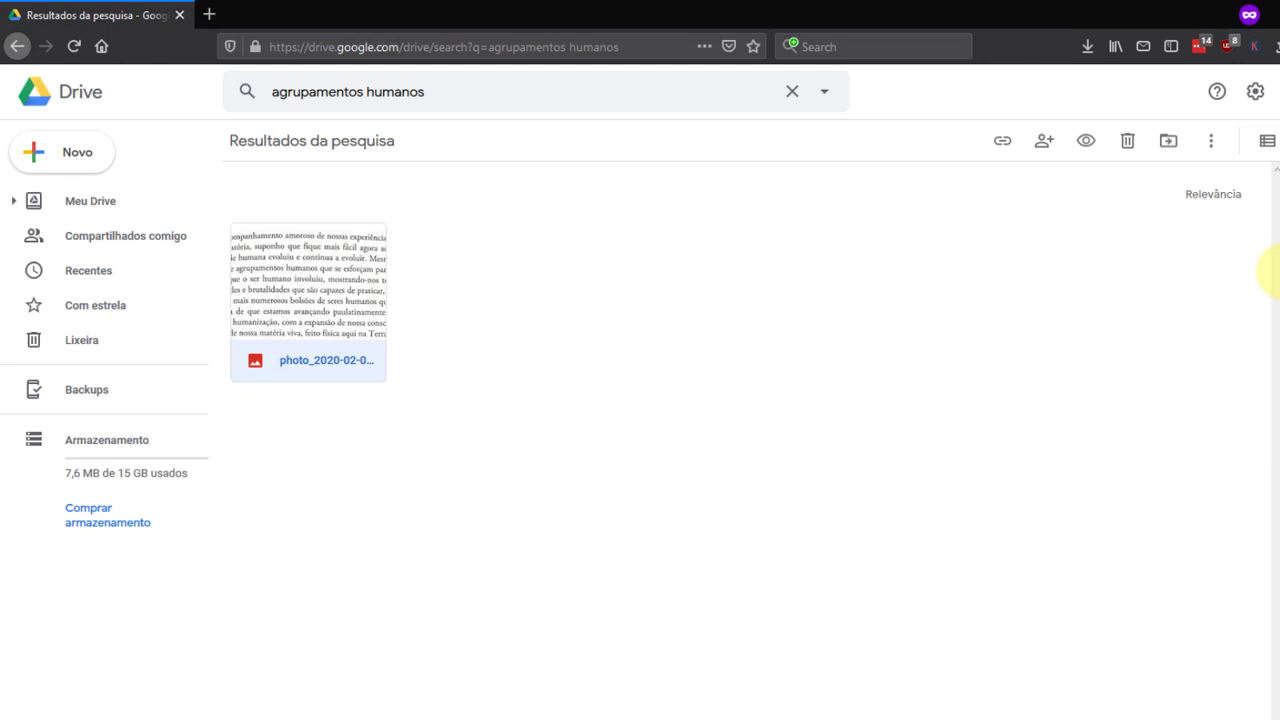
pyautogui.click(97, 97)
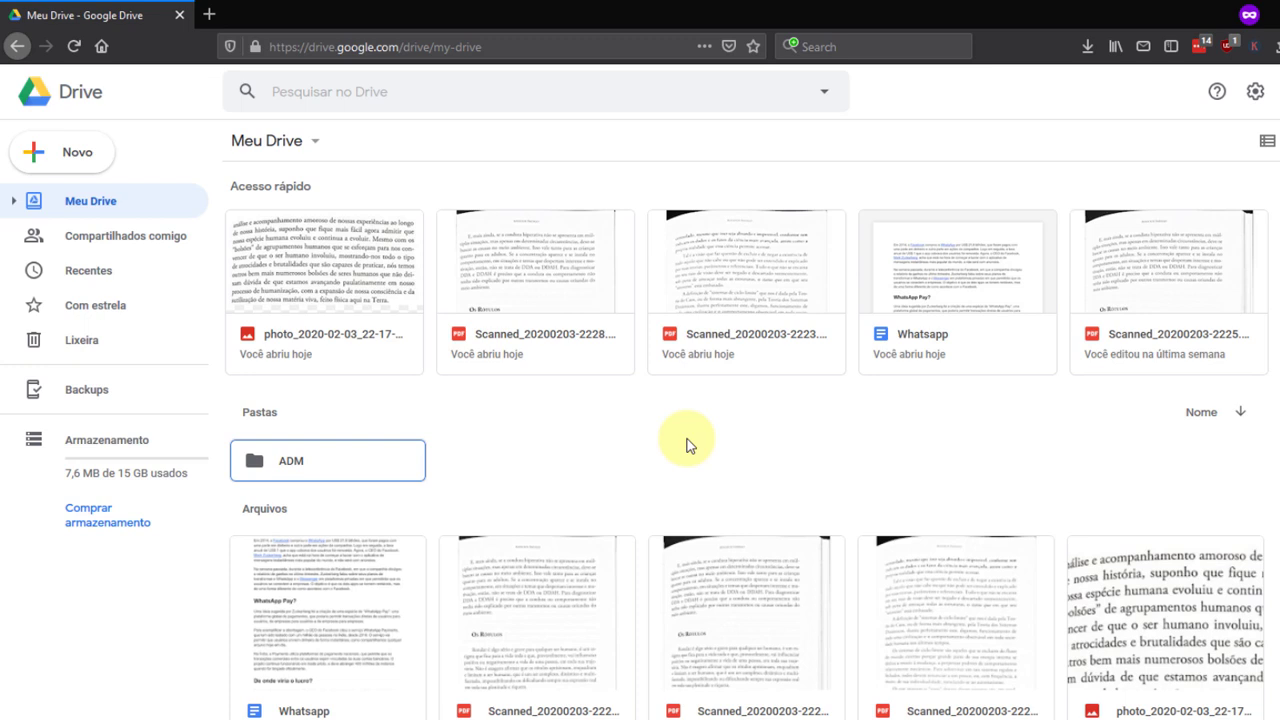
# Preview Scanned_20200203-2228.pdf from the file list and close the preview
pyautogui.scroll(-2, 686, 443)
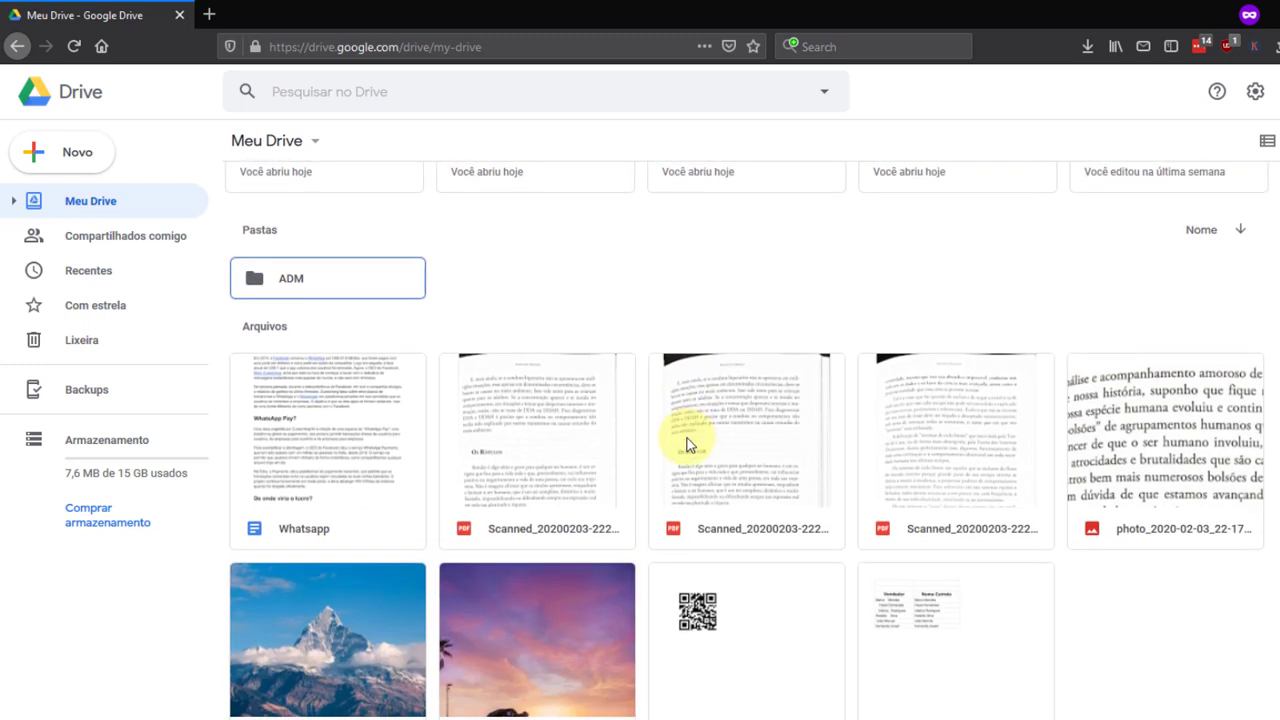
pyautogui.click(556, 421)
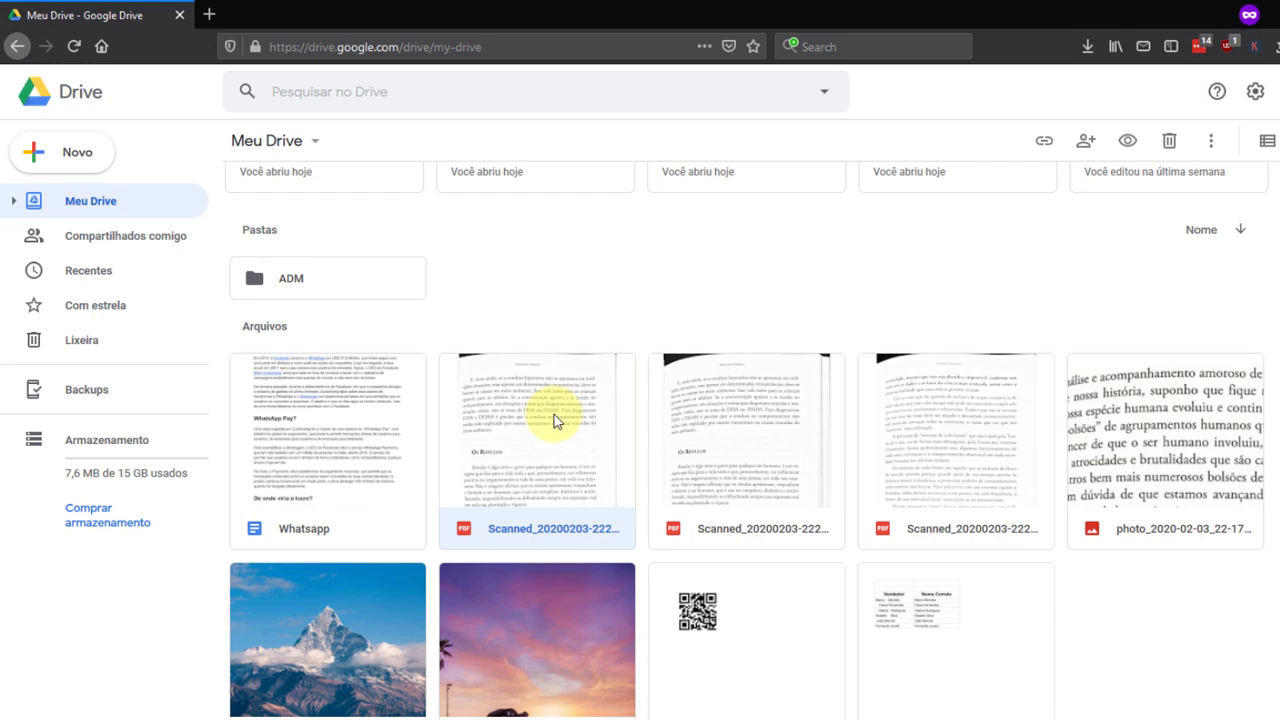
pyautogui.doubleClick(556, 421)
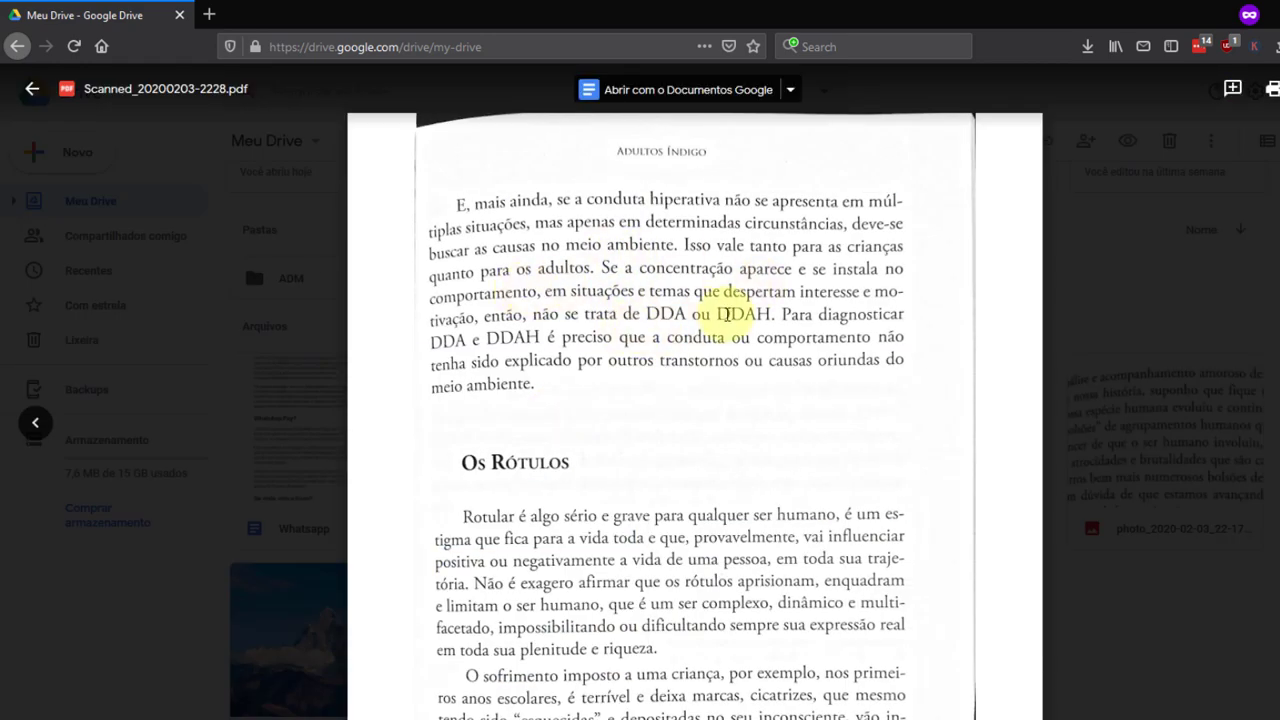
pyautogui.click(1106, 256)
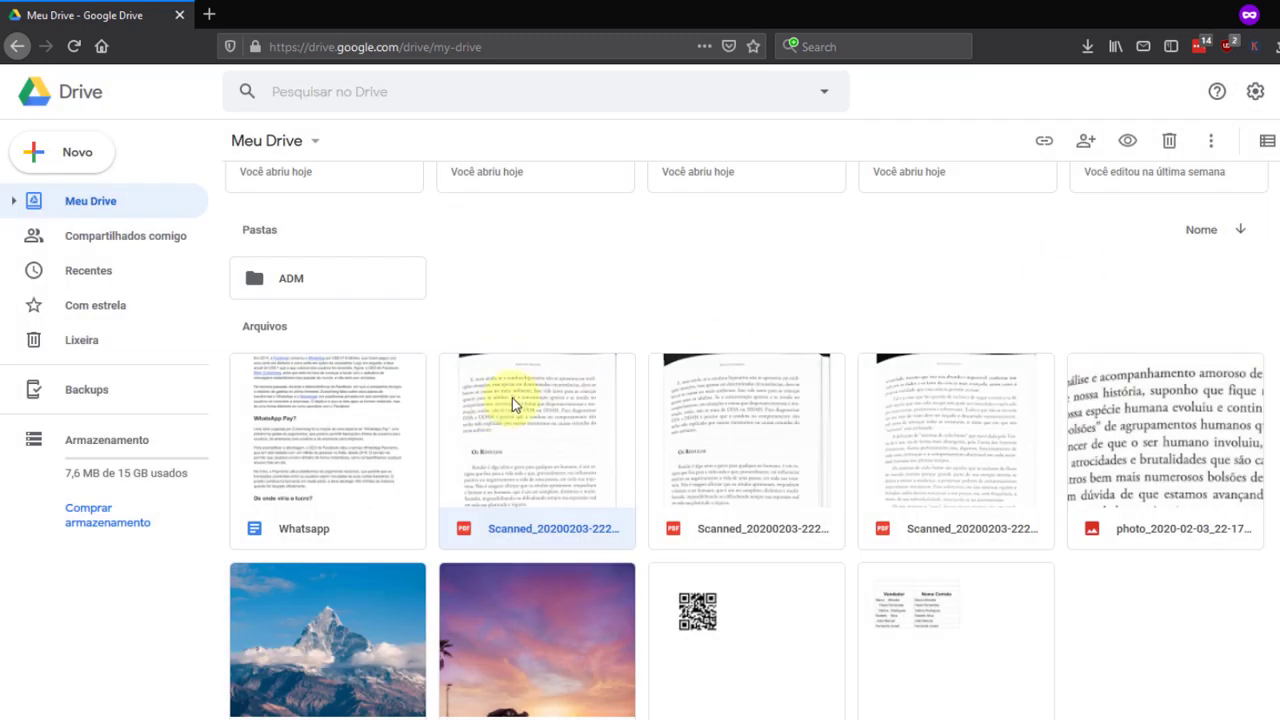
# Convert Scanned_20200203-2228.pdf to editable text by opening it with Google Docs
pyautogui.rightClick(512, 398)
pyautogui.moveTo(523, 403)
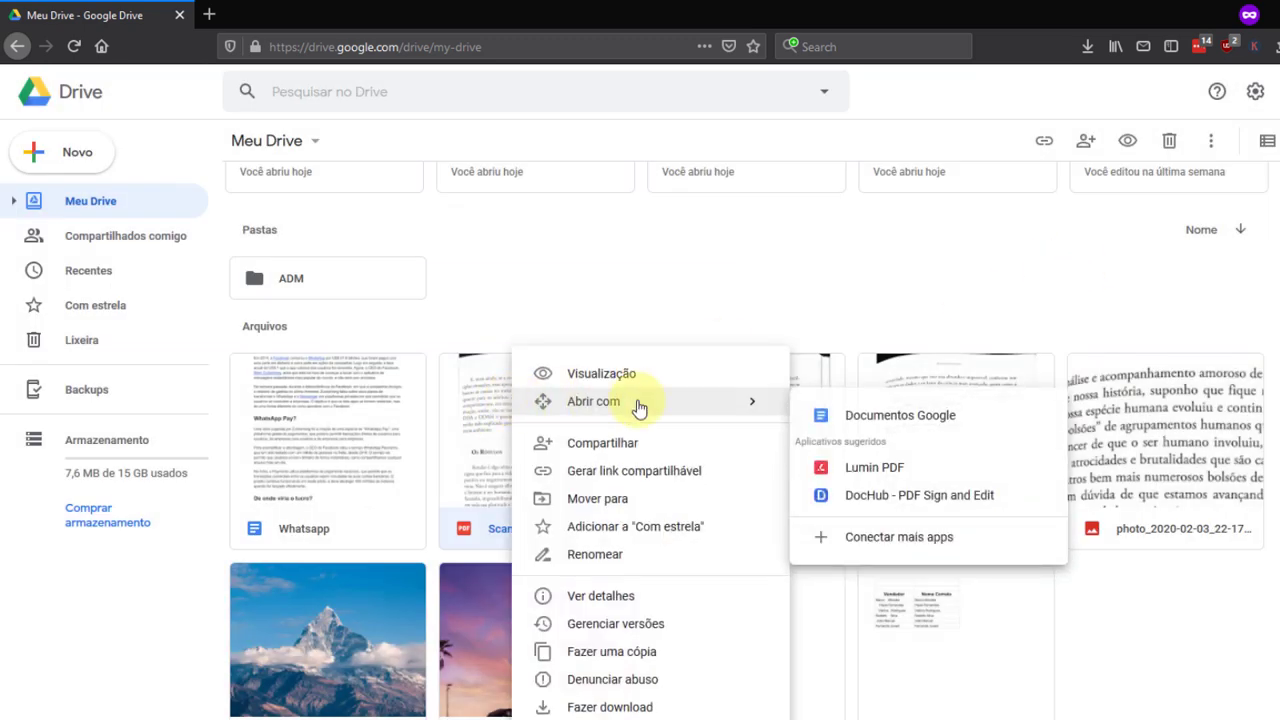
pyautogui.click(900, 422)
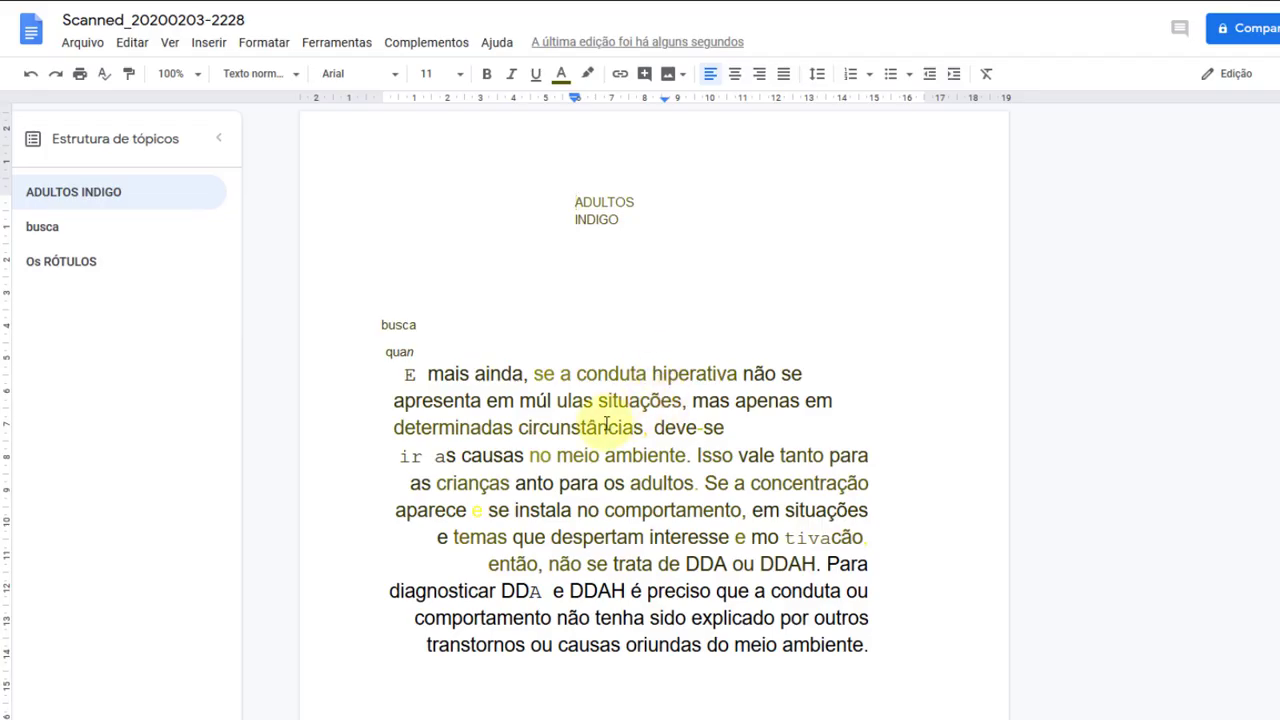
# Examine the text converted from the scanned PDF, checking that the first paragraph can be selected
pyautogui.scroll(-3, 595, 427)
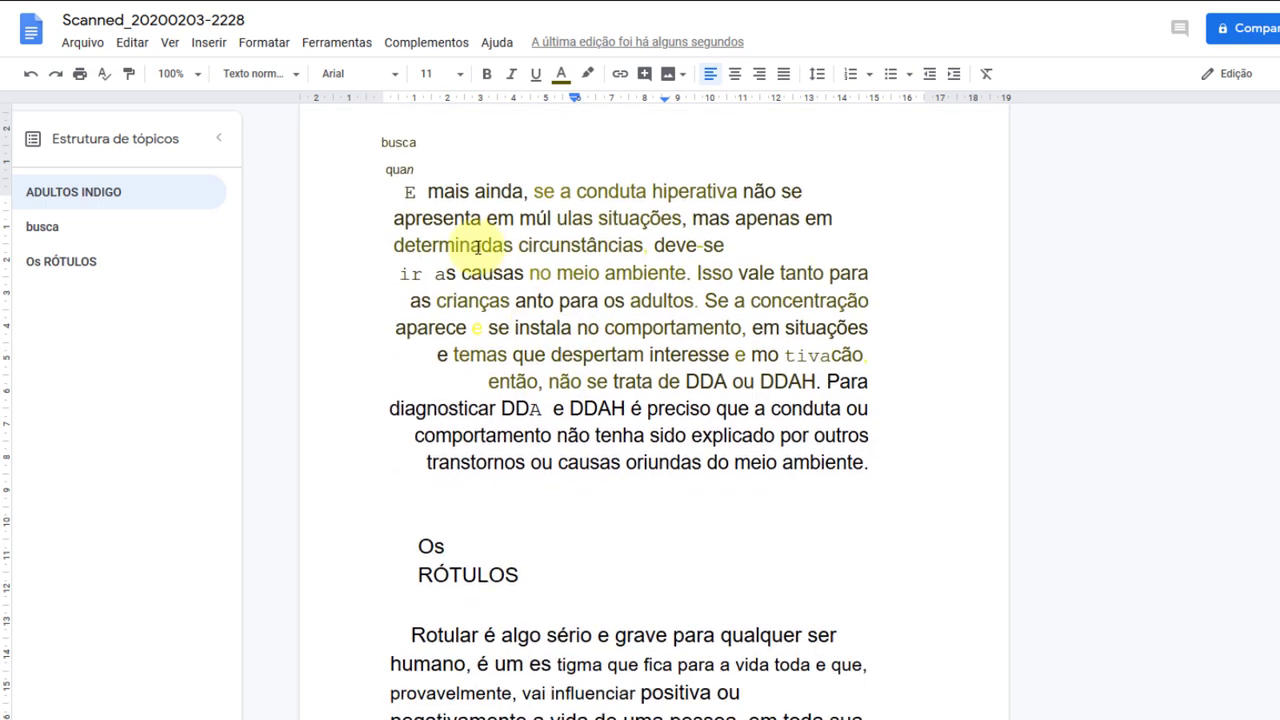
pyautogui.moveTo(430, 191); pyautogui.dragTo(703, 328)
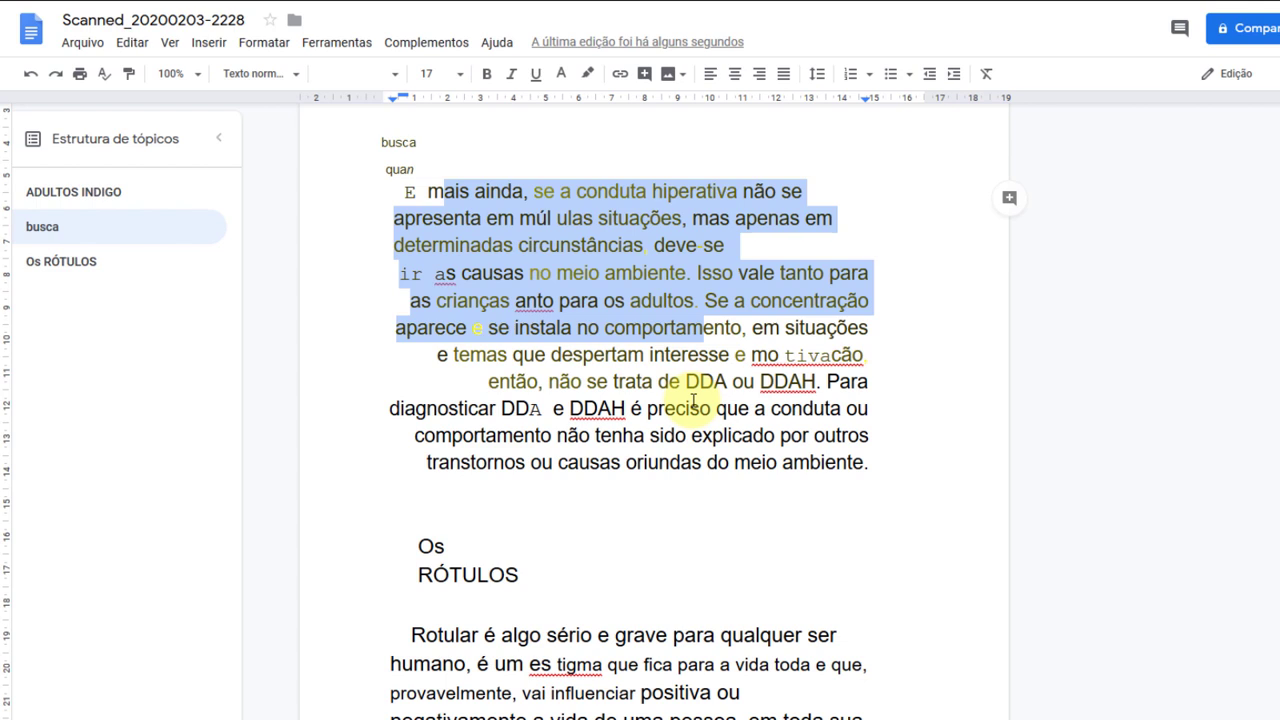
pyautogui.scroll(-3, 607, 518)
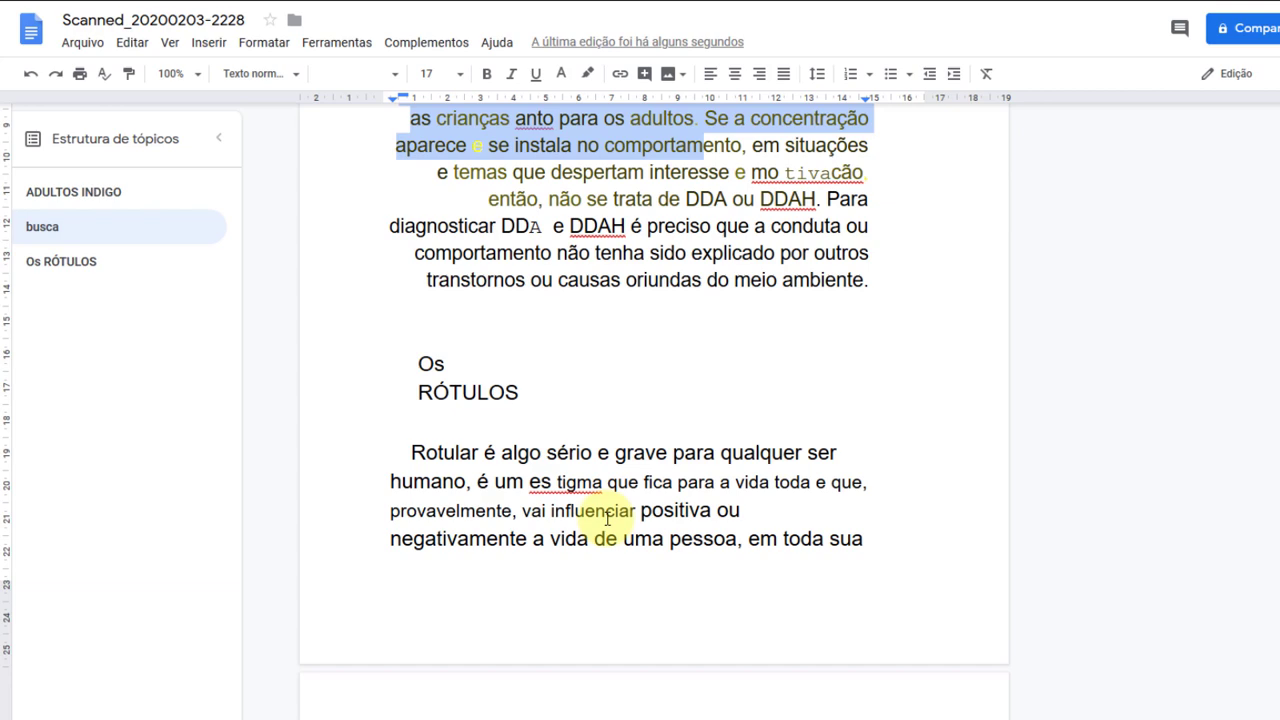
pyautogui.scroll(6, 590, 520)
pyautogui.click(537, 394)
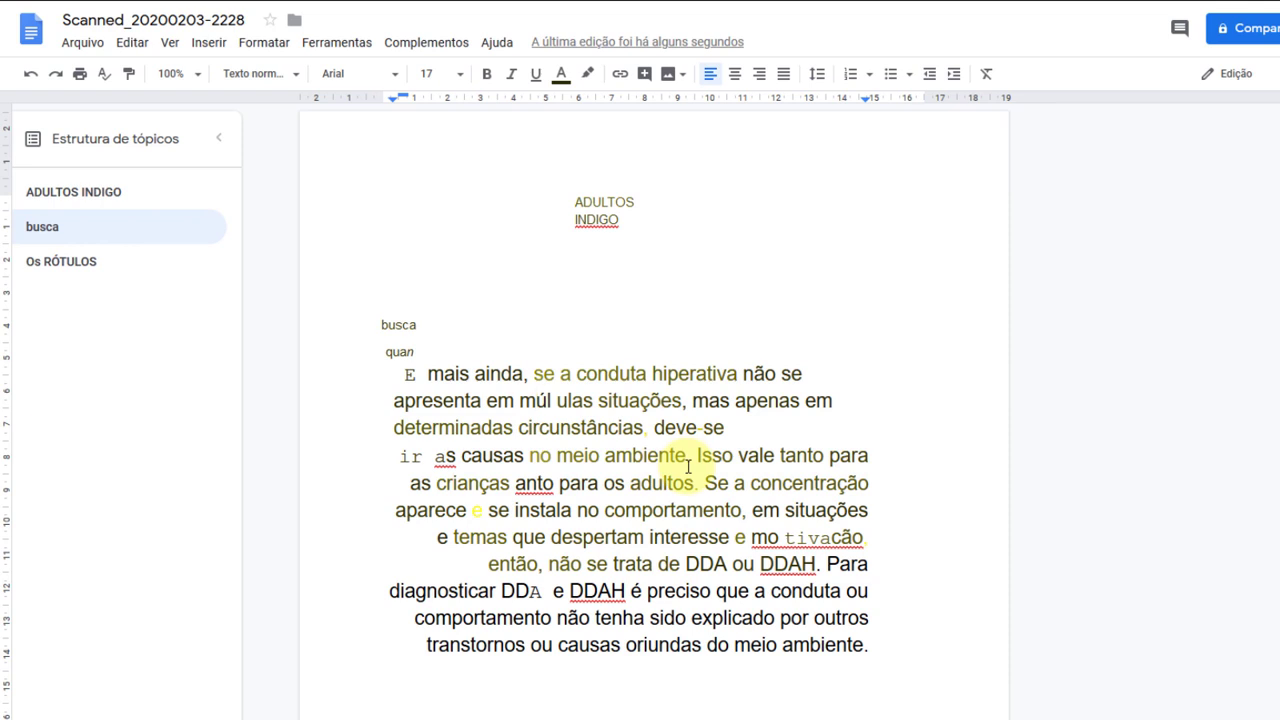
# Format the words "mo tivacão" in the first paragraph as Arial, size 12, bold
pyautogui.moveTo(751, 537); pyautogui.dragTo(868, 537)
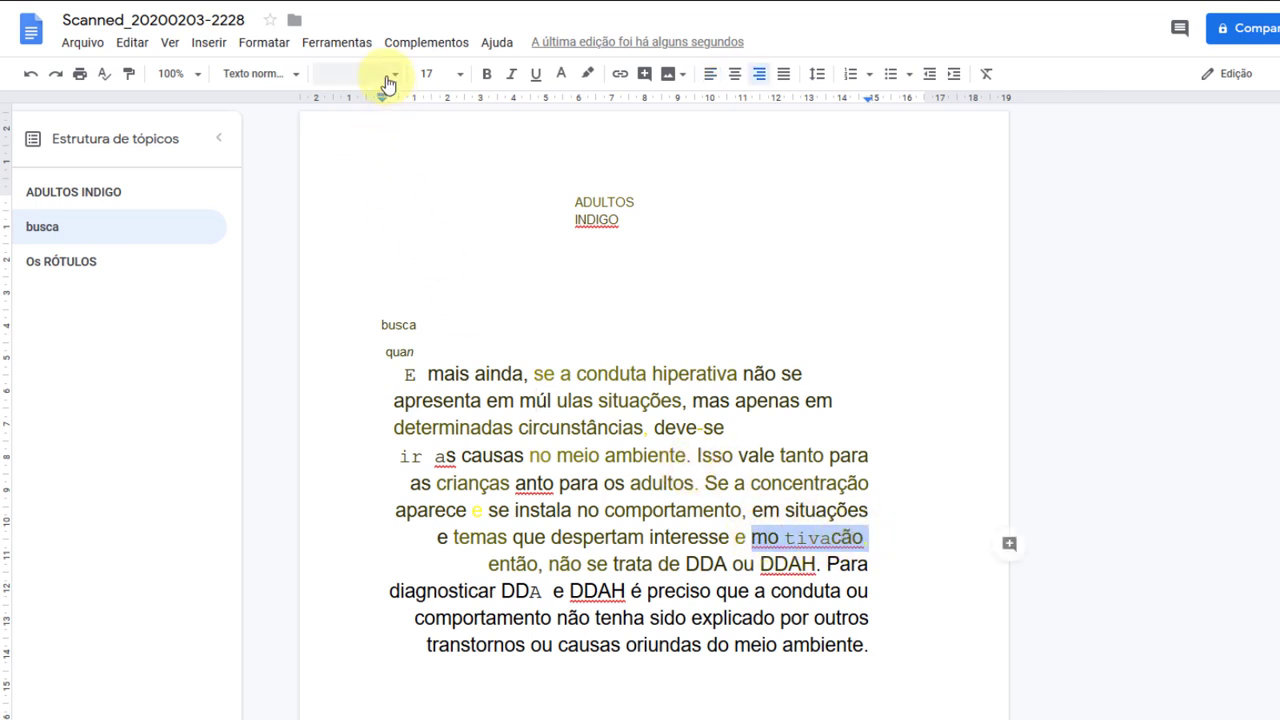
pyautogui.click(387, 79)
pyautogui.click(372, 178)
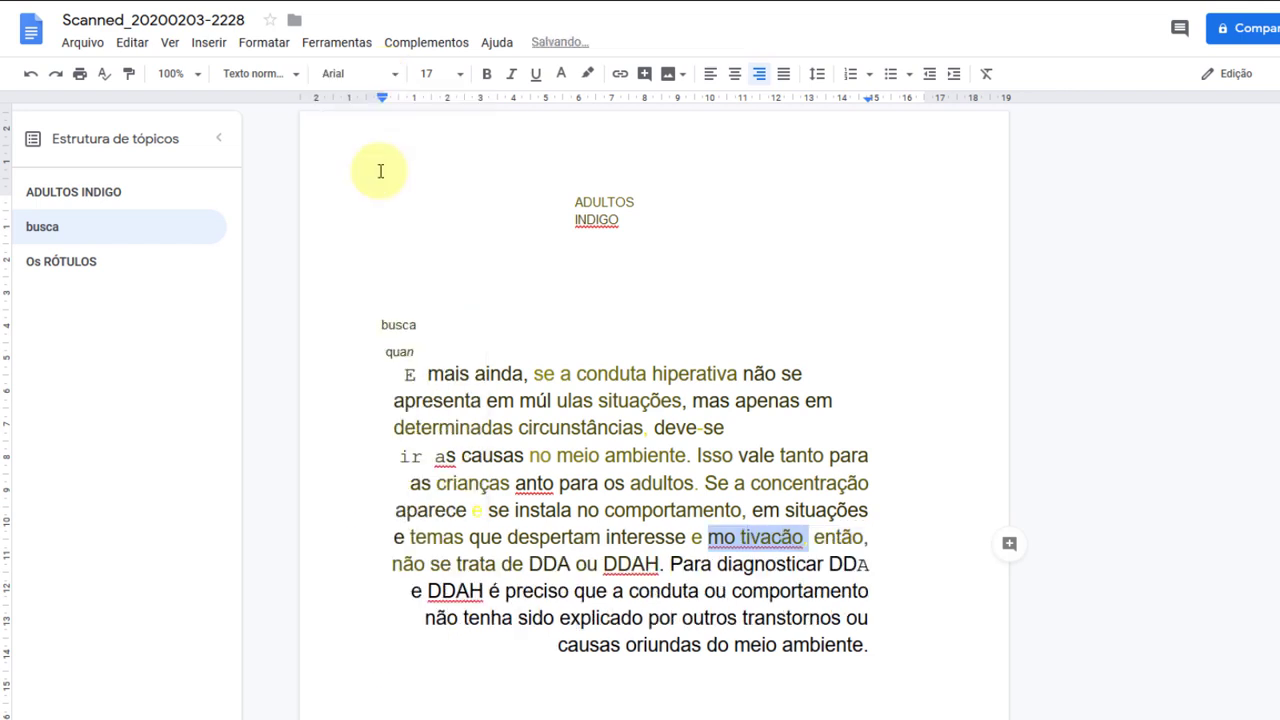
pyautogui.click(452, 73)
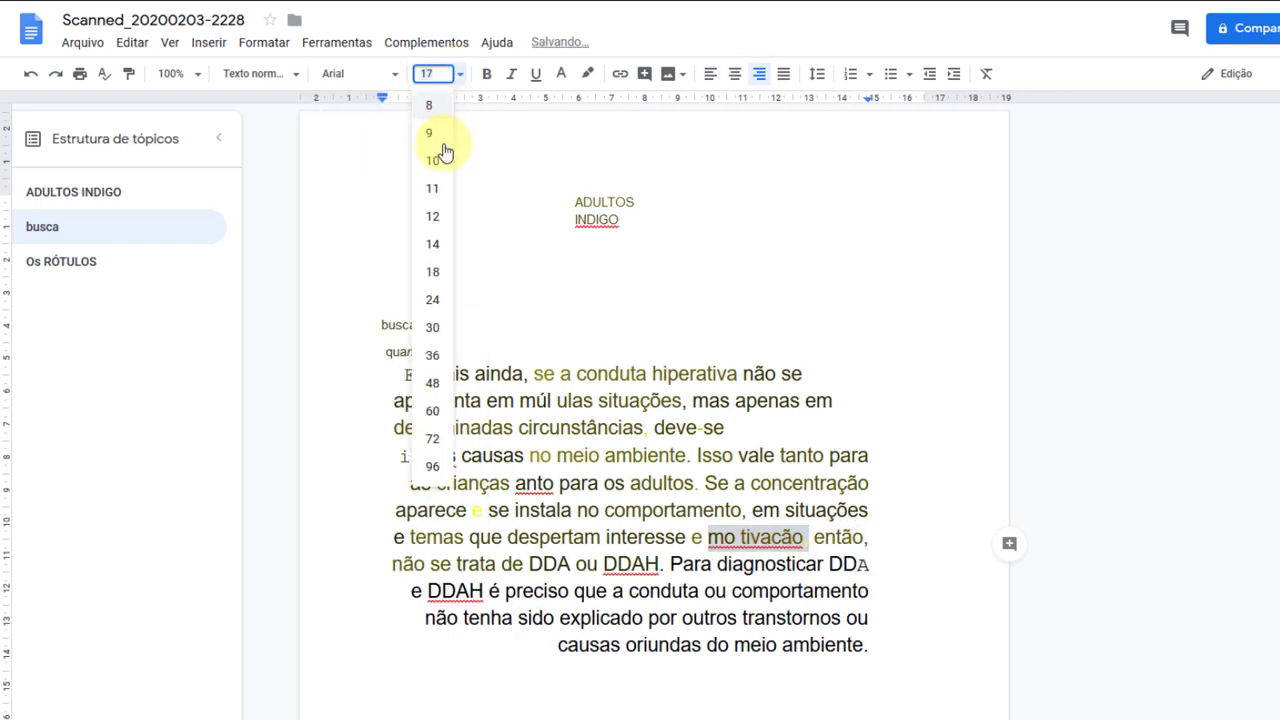
pyautogui.click(437, 214)
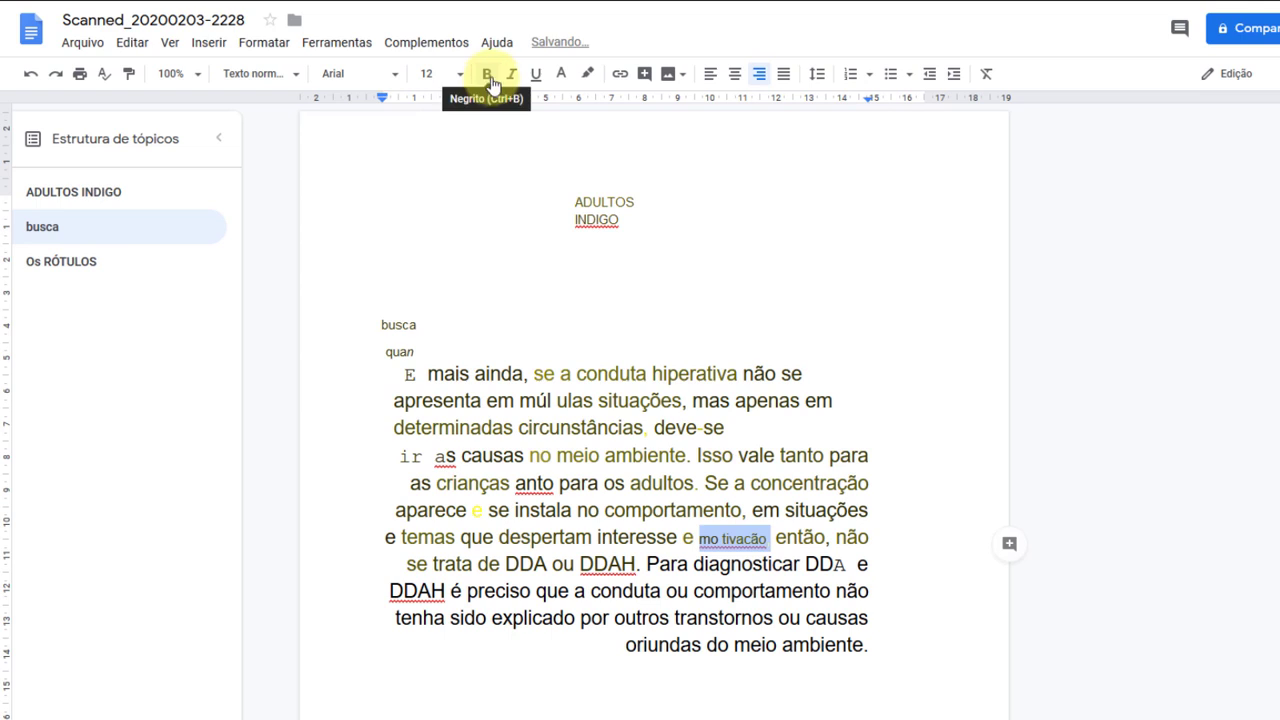
pyautogui.click(487, 74)
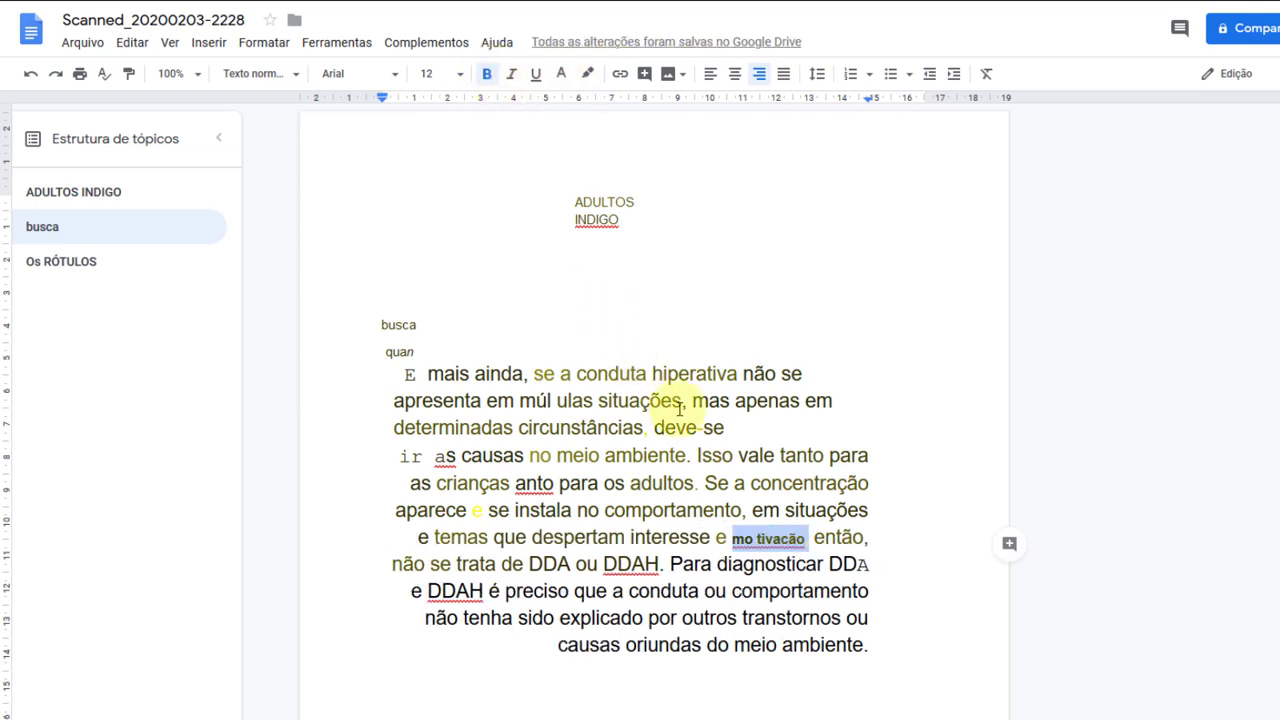
pyautogui.click(606, 376)
pyautogui.doubleClick(606, 376)
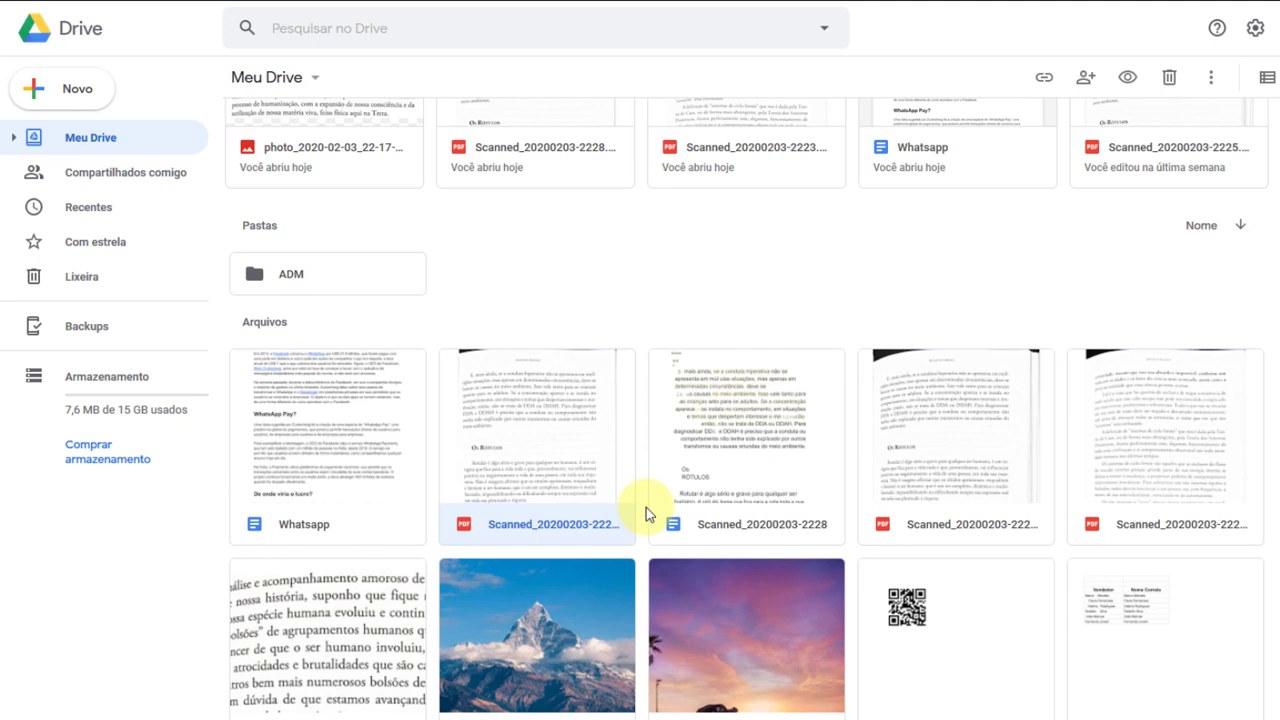
# Preview photo_2020-02-03_22-17-23.jpg in Drive, close it and open the image with Google Docs to extract its text
pyautogui.doubleClick(322, 617)
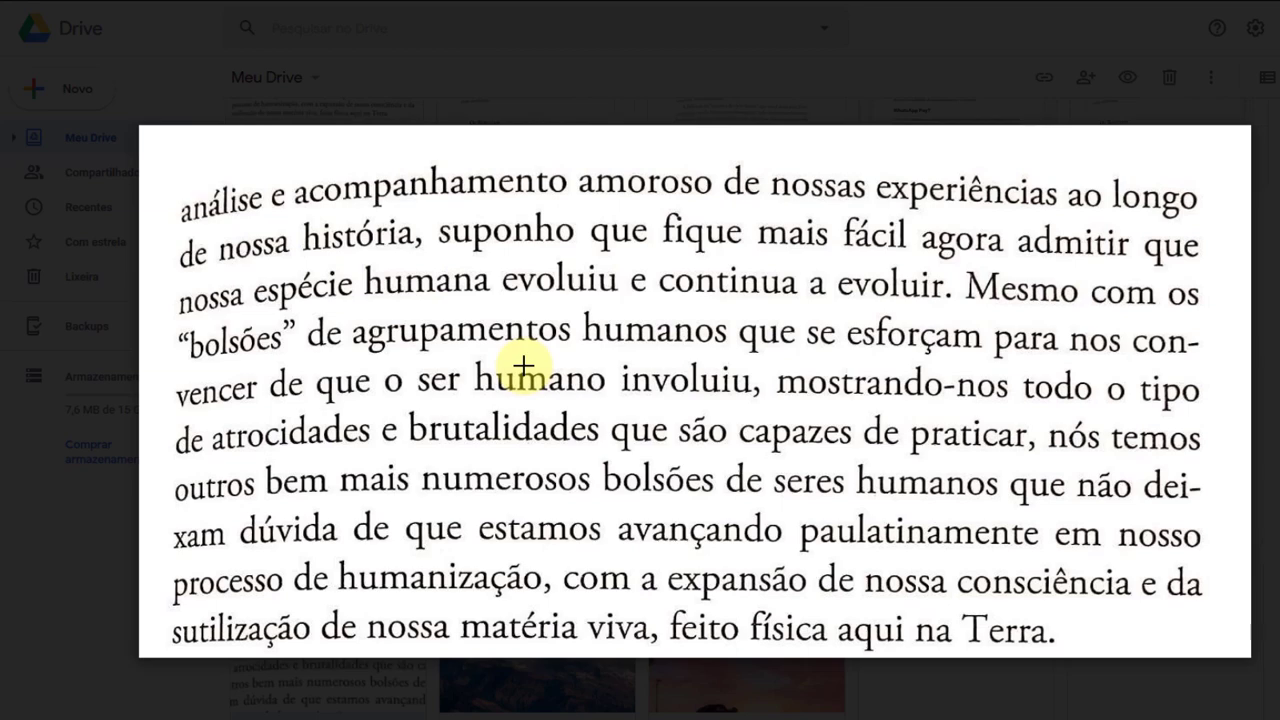
pyautogui.press('Escape')
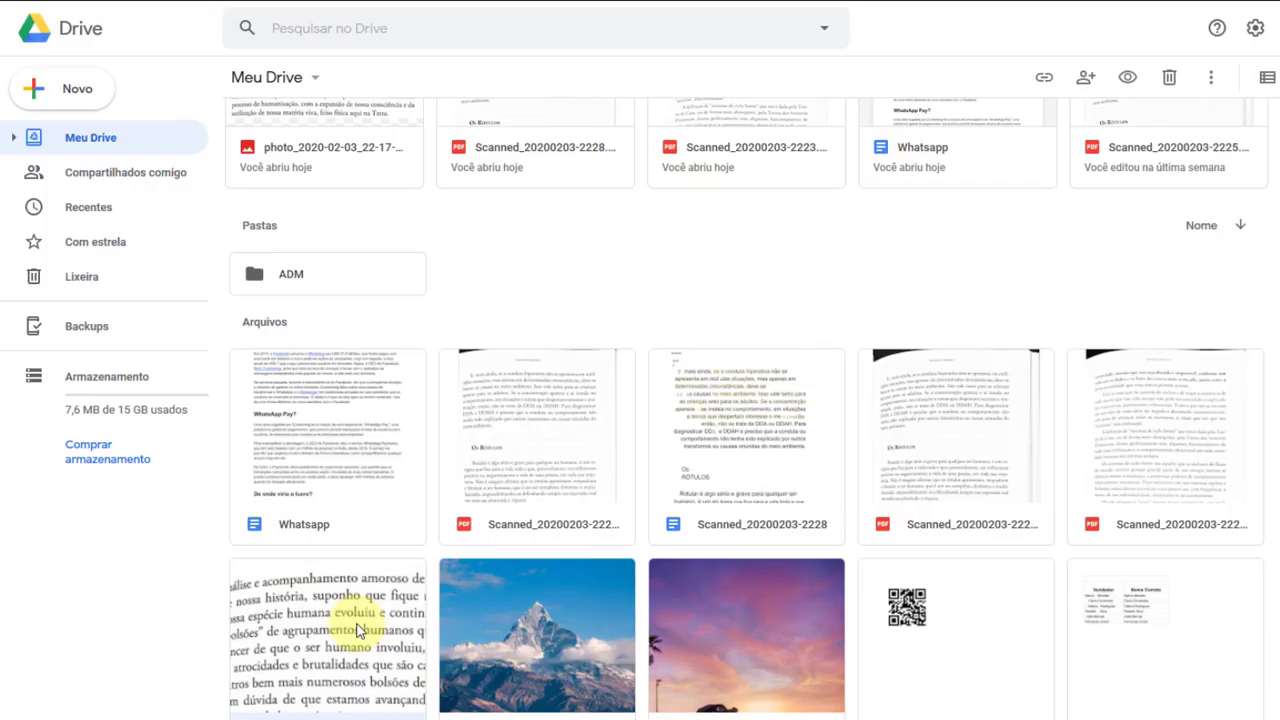
pyautogui.rightClick(359, 630)
pyautogui.moveTo(503, 251)
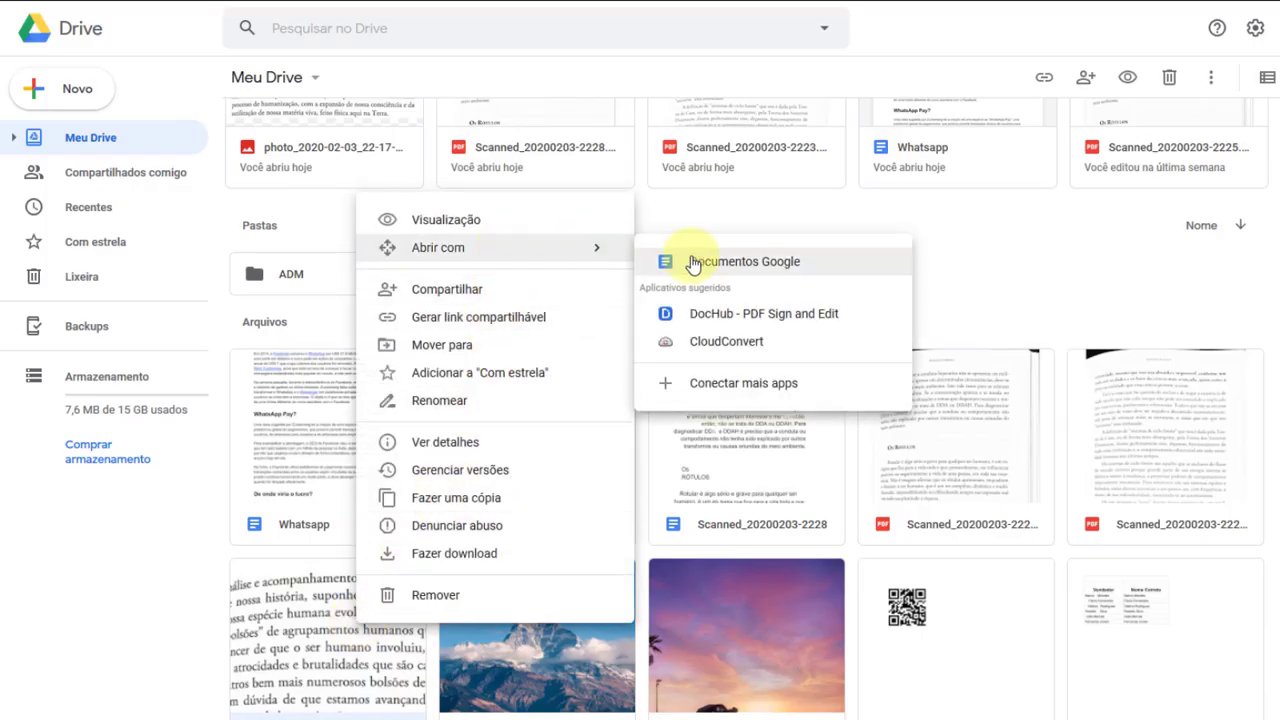
pyautogui.click(732, 265)
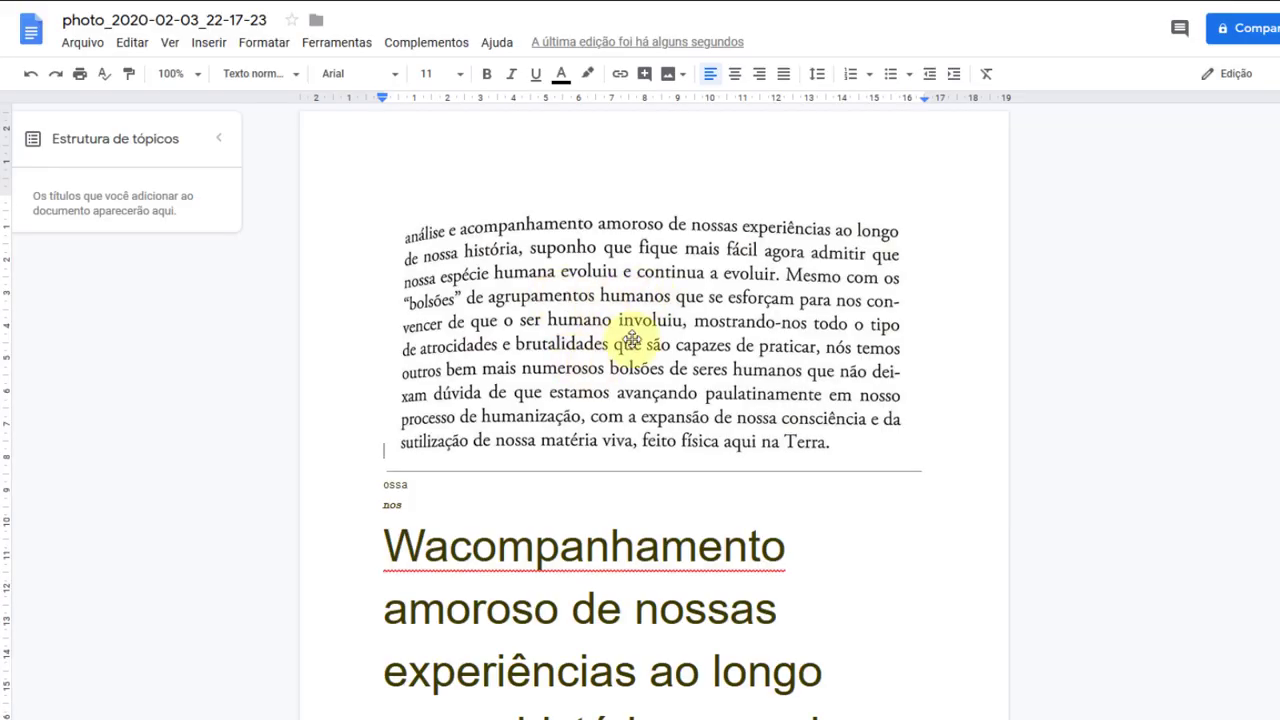
# Compare the original photo in the new document with the text extracted below it
pyautogui.click(632, 342)
pyautogui.scroll(-1, 565, 507)
pyautogui.scroll(-2, 565, 507)
pyautogui.moveTo(510, 395); pyautogui.dragTo(673, 582)
pyautogui.click(673, 582)
pyautogui.scroll(3, 674, 584)
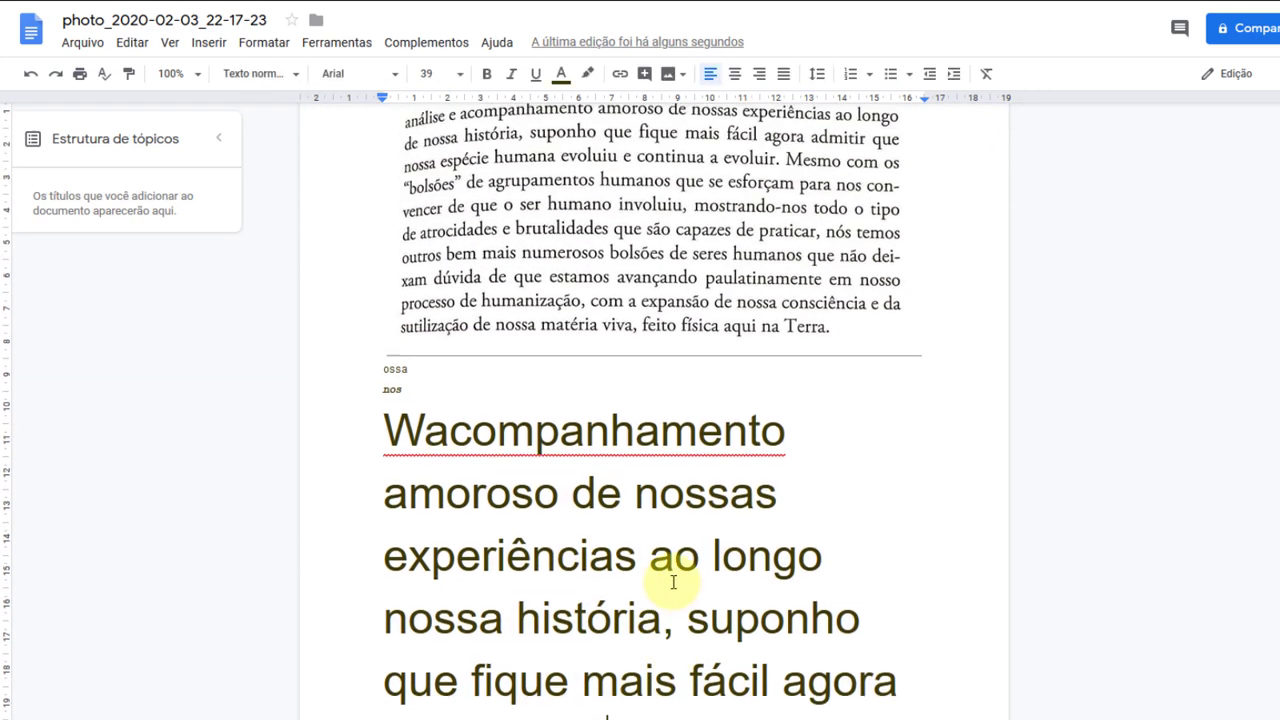
pyautogui.scroll(-3, 650, 585)
pyautogui.scroll(3, 651, 586)
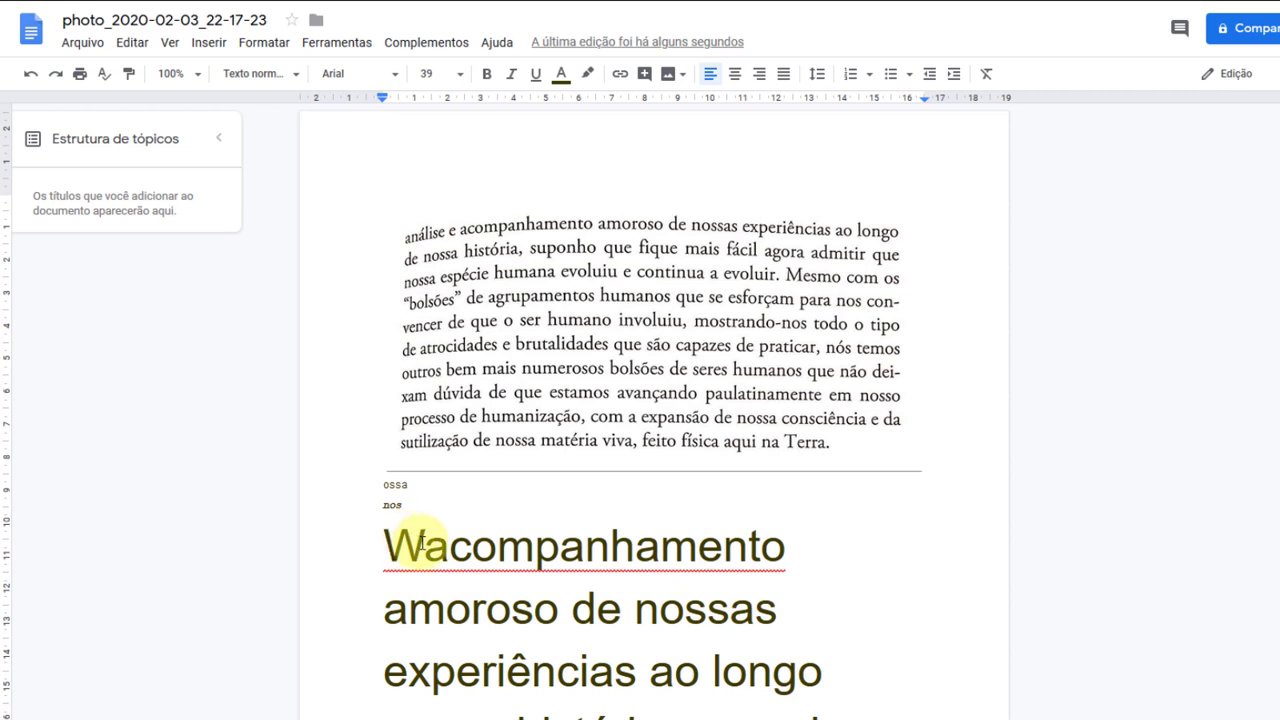
pyautogui.moveTo(421, 541); pyautogui.dragTo(386, 514)
pyautogui.click(397, 525)
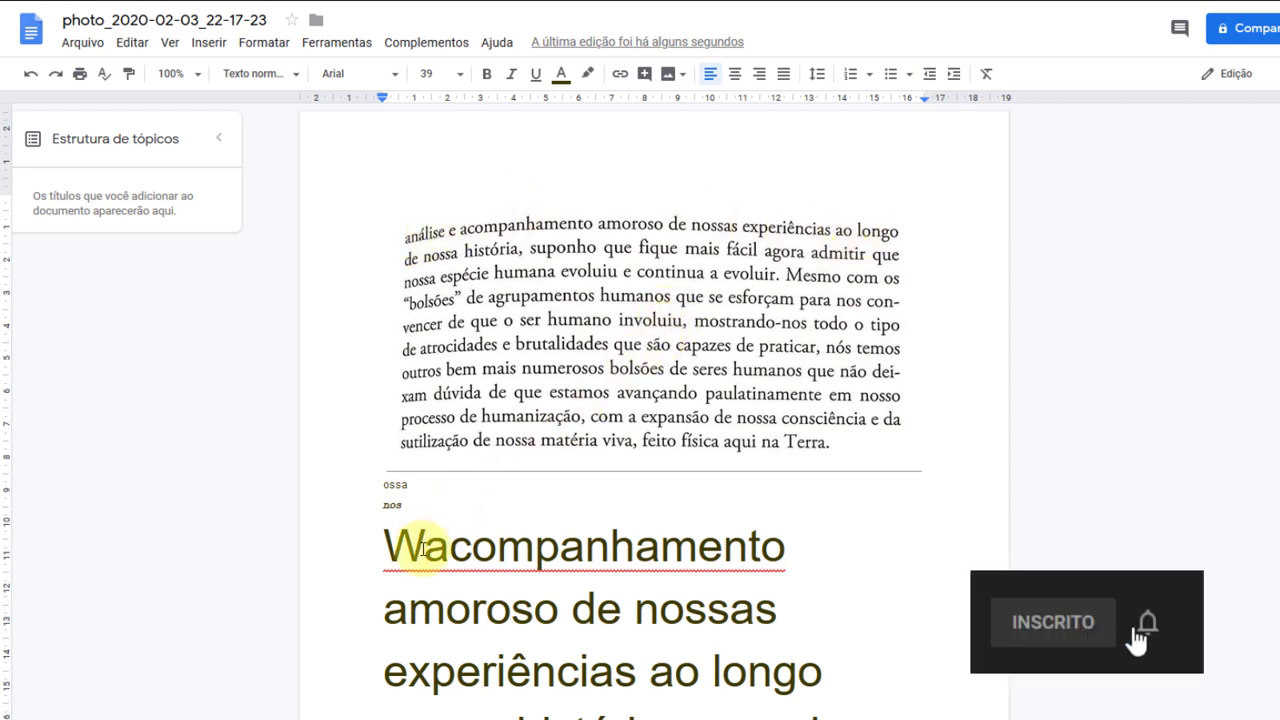
pyautogui.scroll(-1, 718, 580)
pyautogui.scroll(-5, 718, 580)
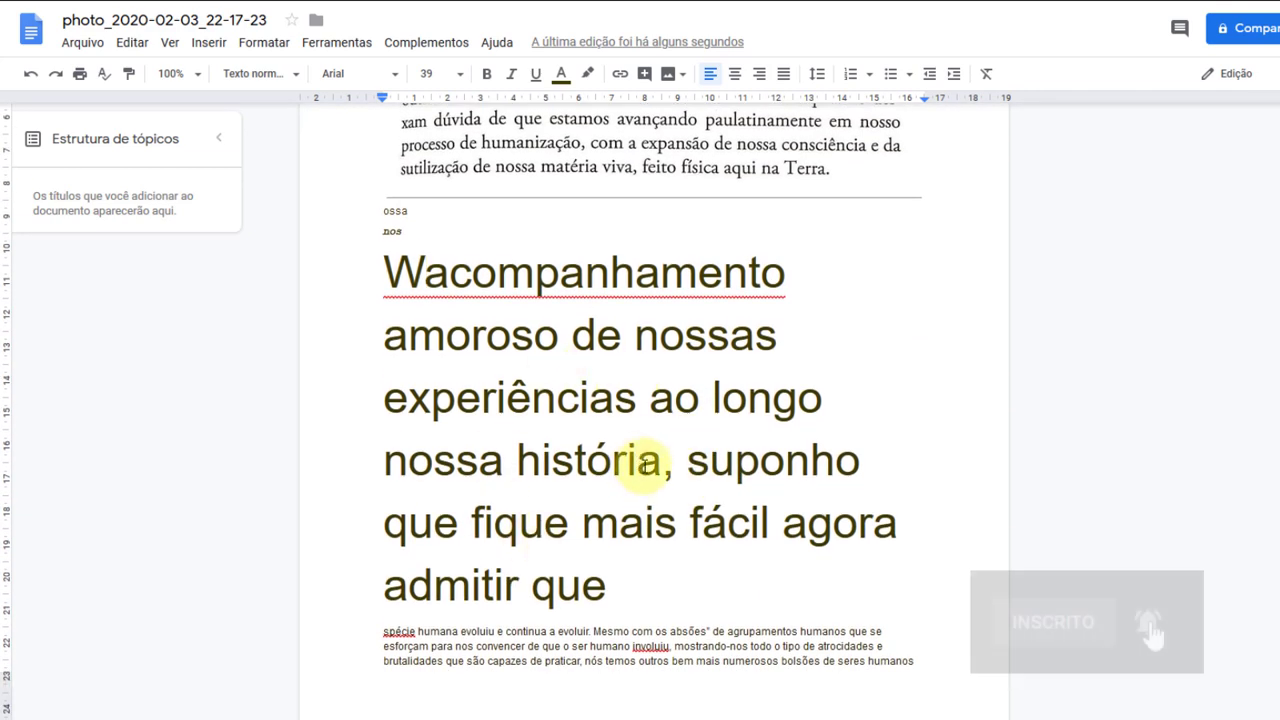
pyautogui.scroll(2, 642, 463)
pyautogui.scroll(1, 645, 465)
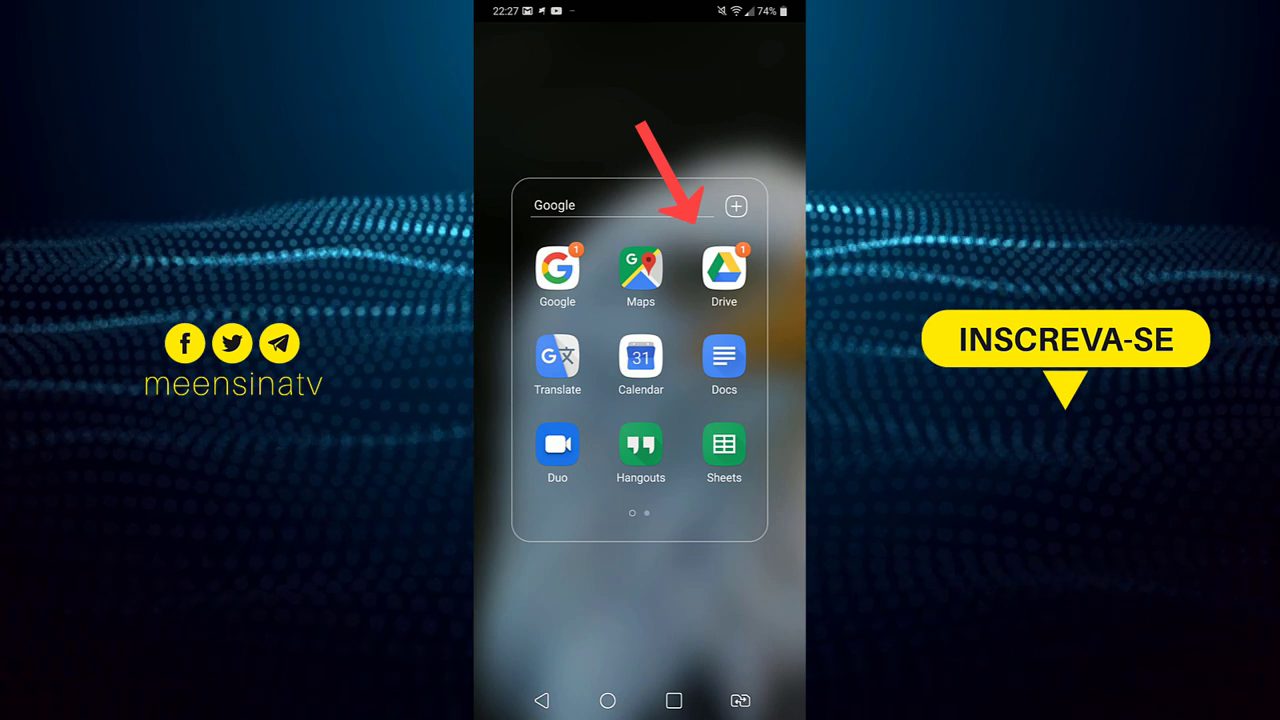
# Open Drive on the phone and show the options for creating a new item
pyautogui.click(724, 268)
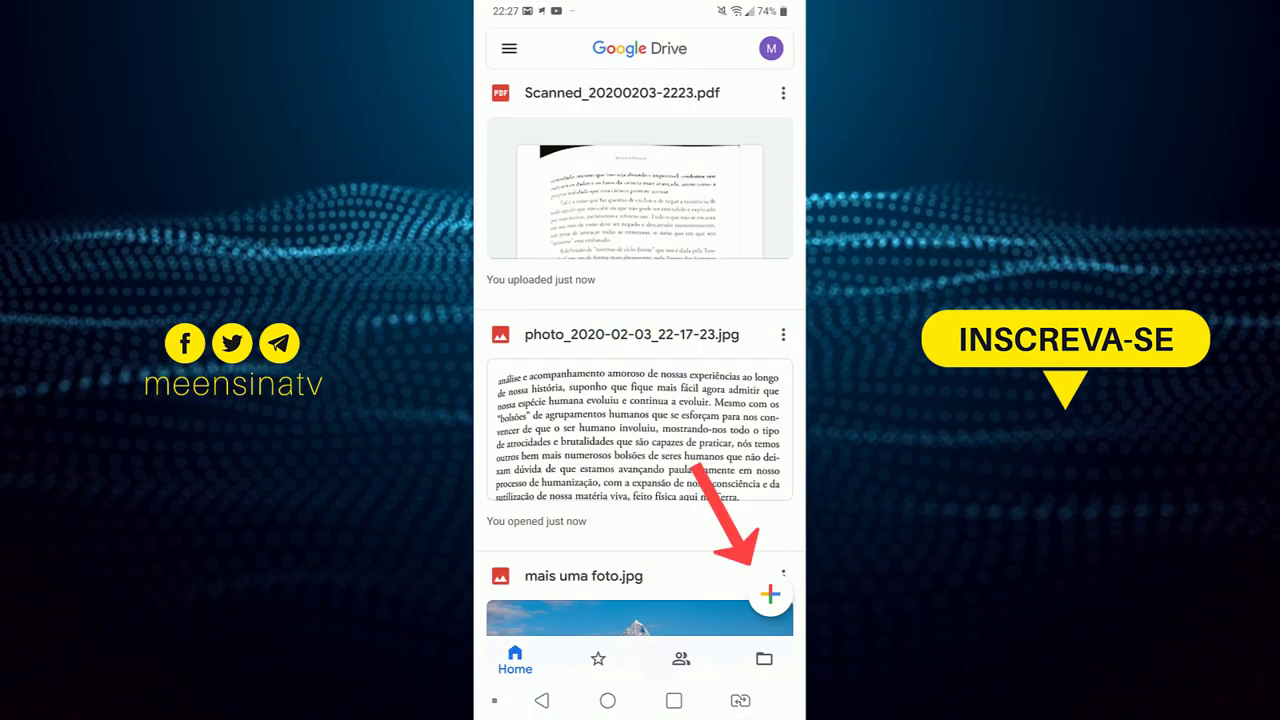
pyautogui.click(770, 595)
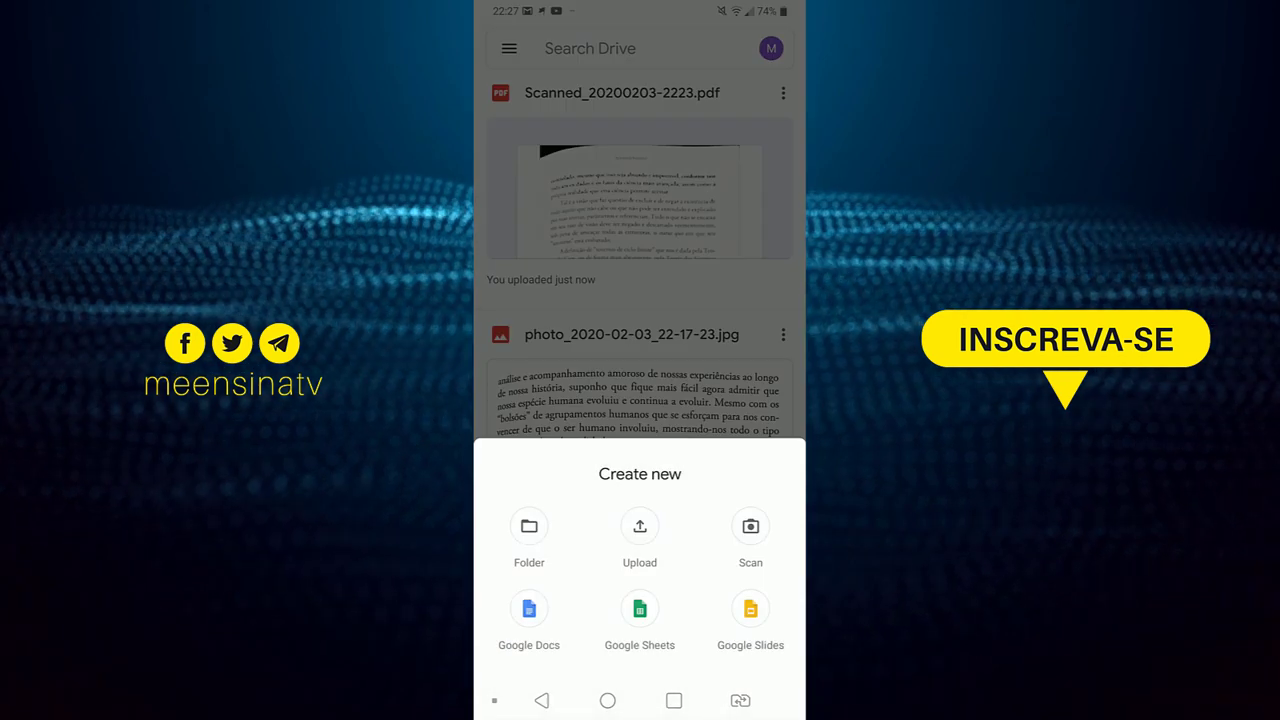
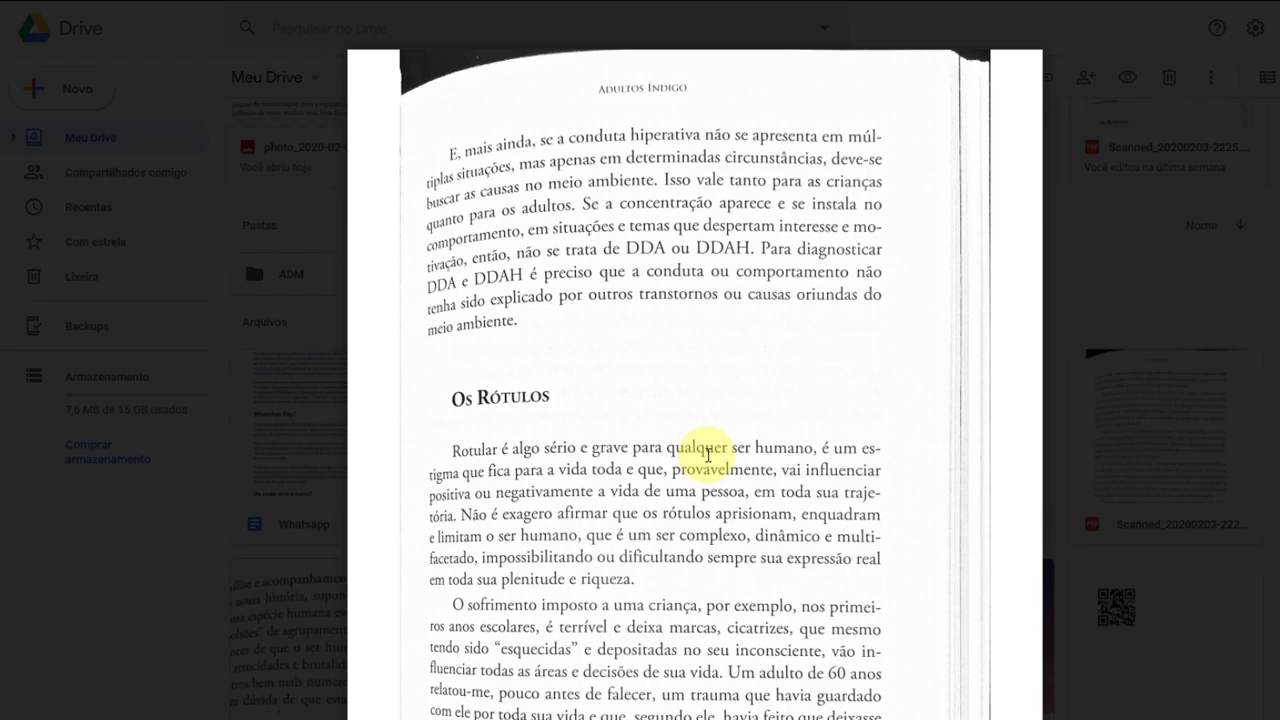
# Close the scanned PDF preview, then open the Google Docs version of photo_2020-02-03_22-17-23 and copy its full web address
pyautogui.press('Escape')
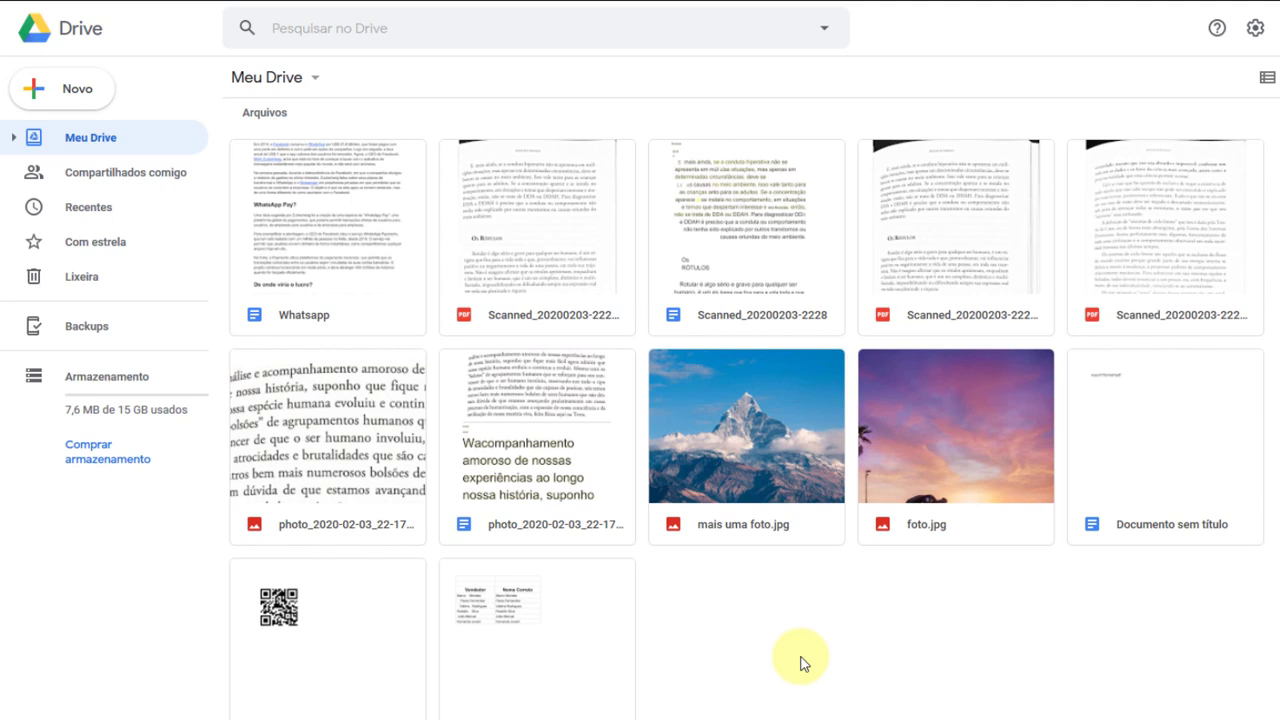
pyautogui.doubleClick(529, 436)
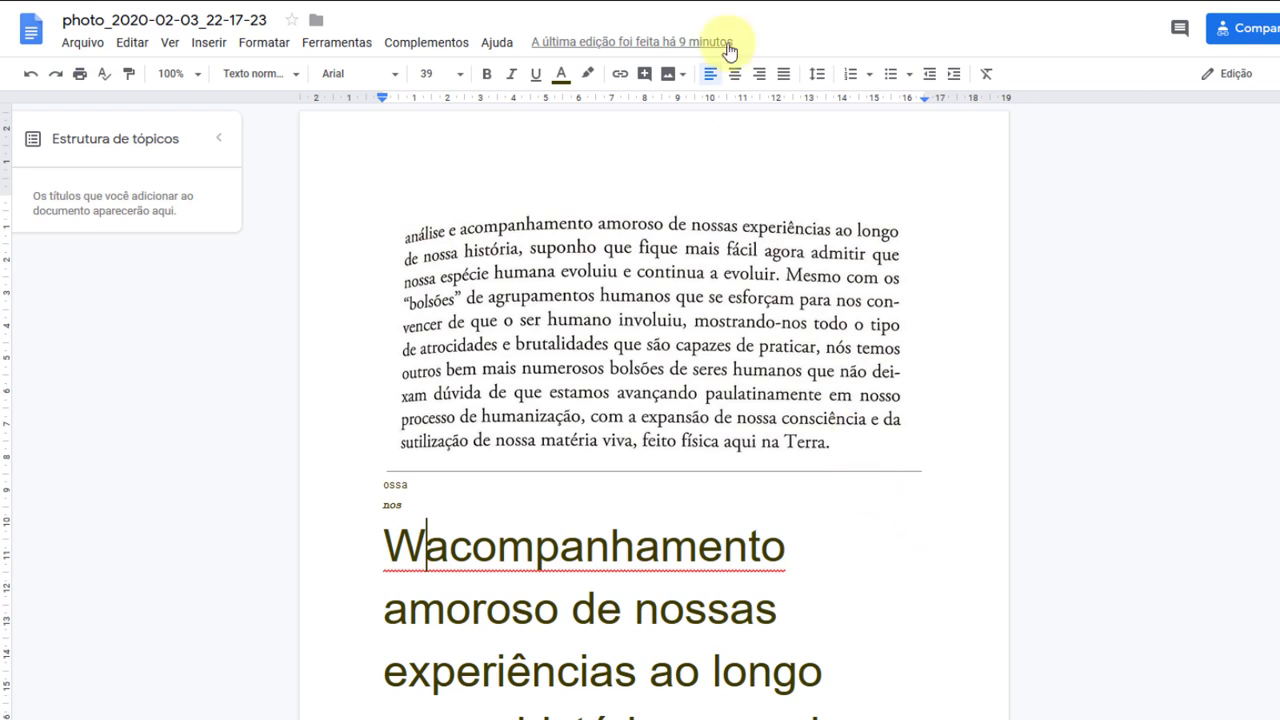
pyautogui.moveTo(714, 10)
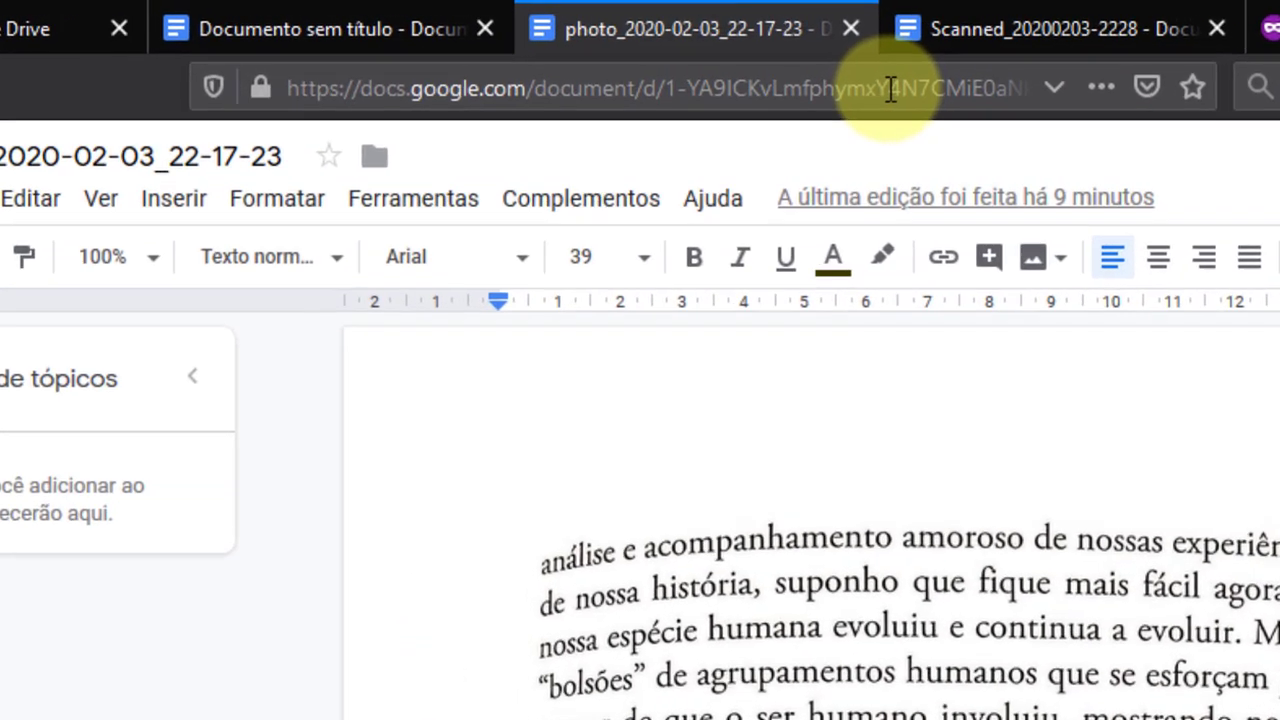
pyautogui.moveTo(890, 88); pyautogui.dragTo(1053, 87)
pyautogui.click(742, 97)
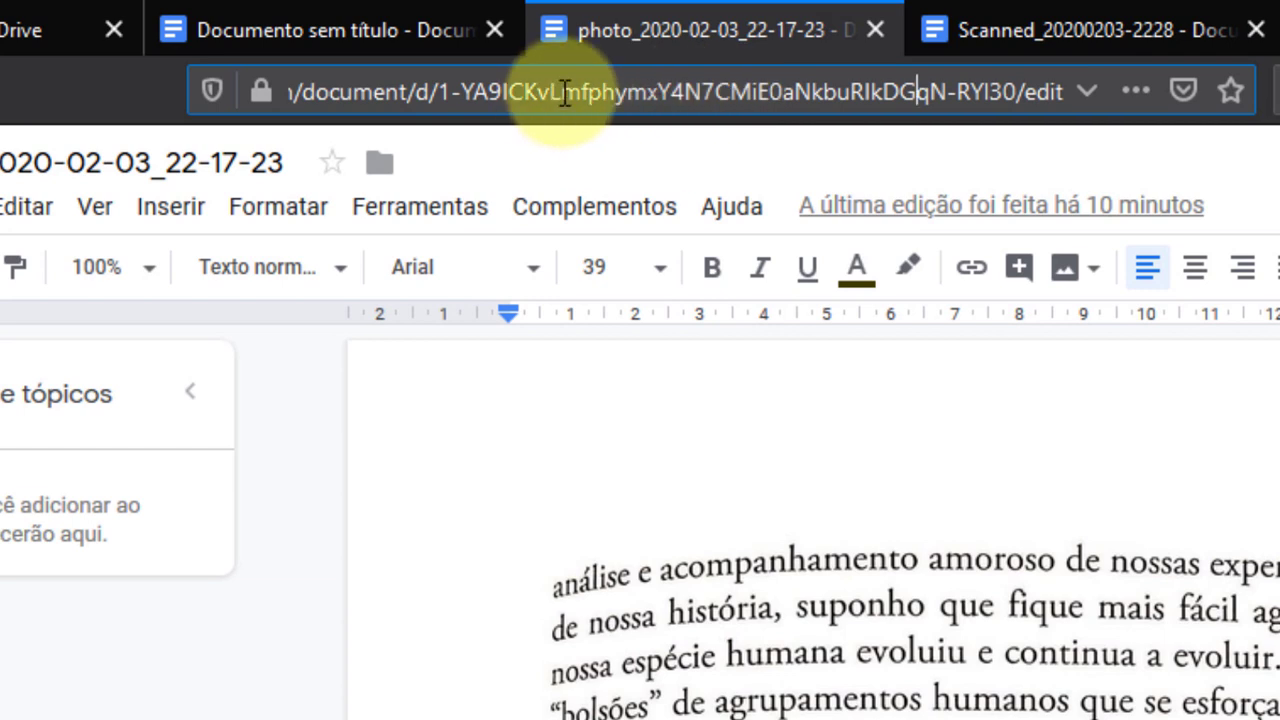
pyautogui.tripleClick(630, 88)
pyautogui.hotkey('ctrl', 'c')
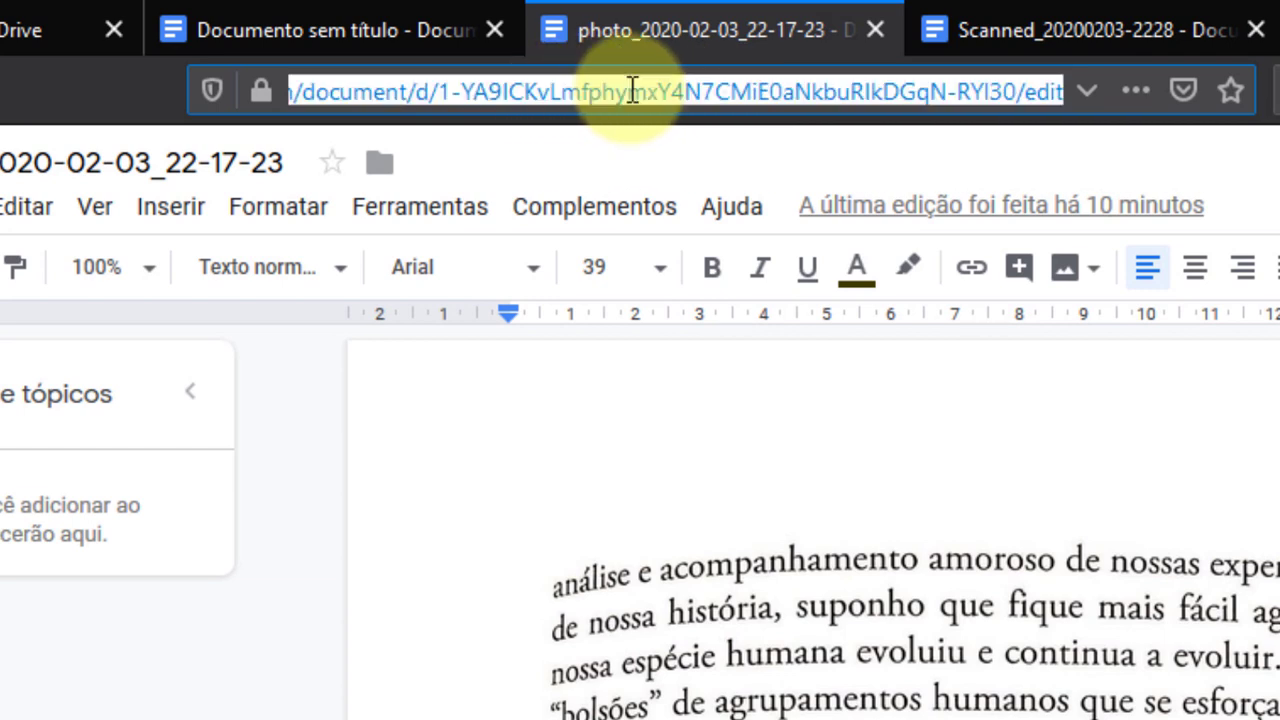
# Paste the copied address into the untitled document, three lines below "export?format=pdf"
pyautogui.click(385, 20)
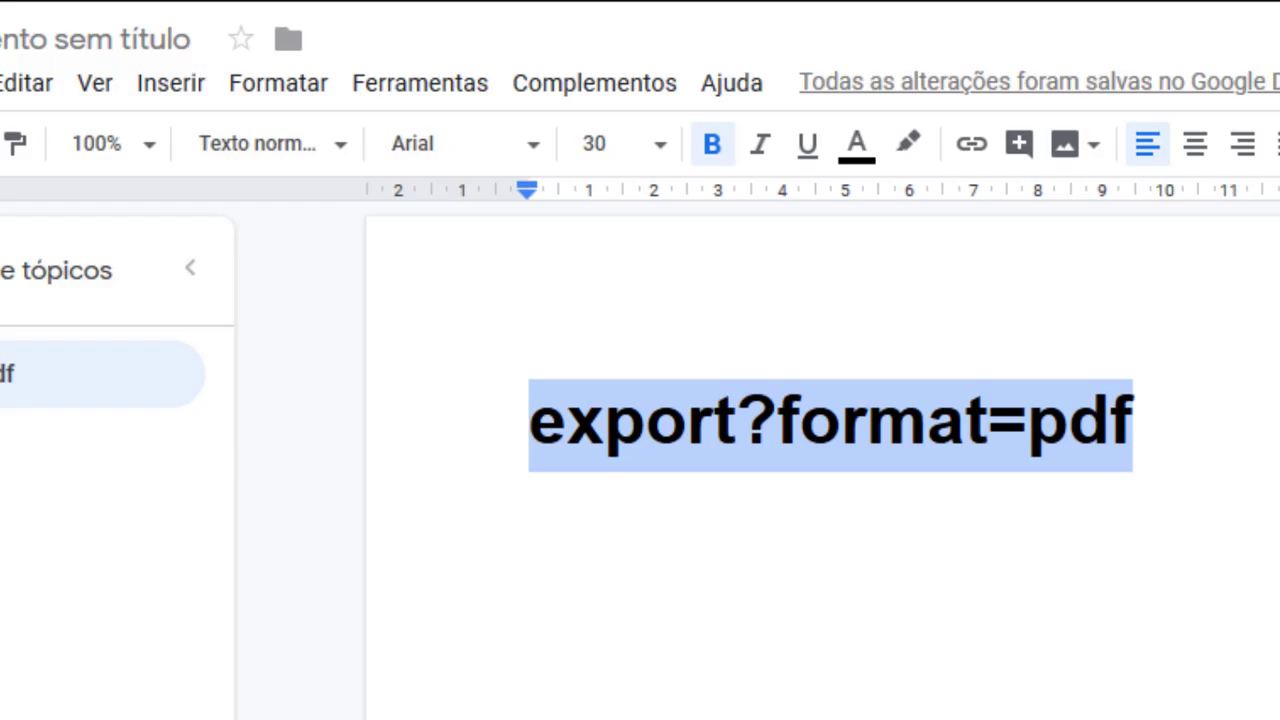
pyautogui.press('Right')
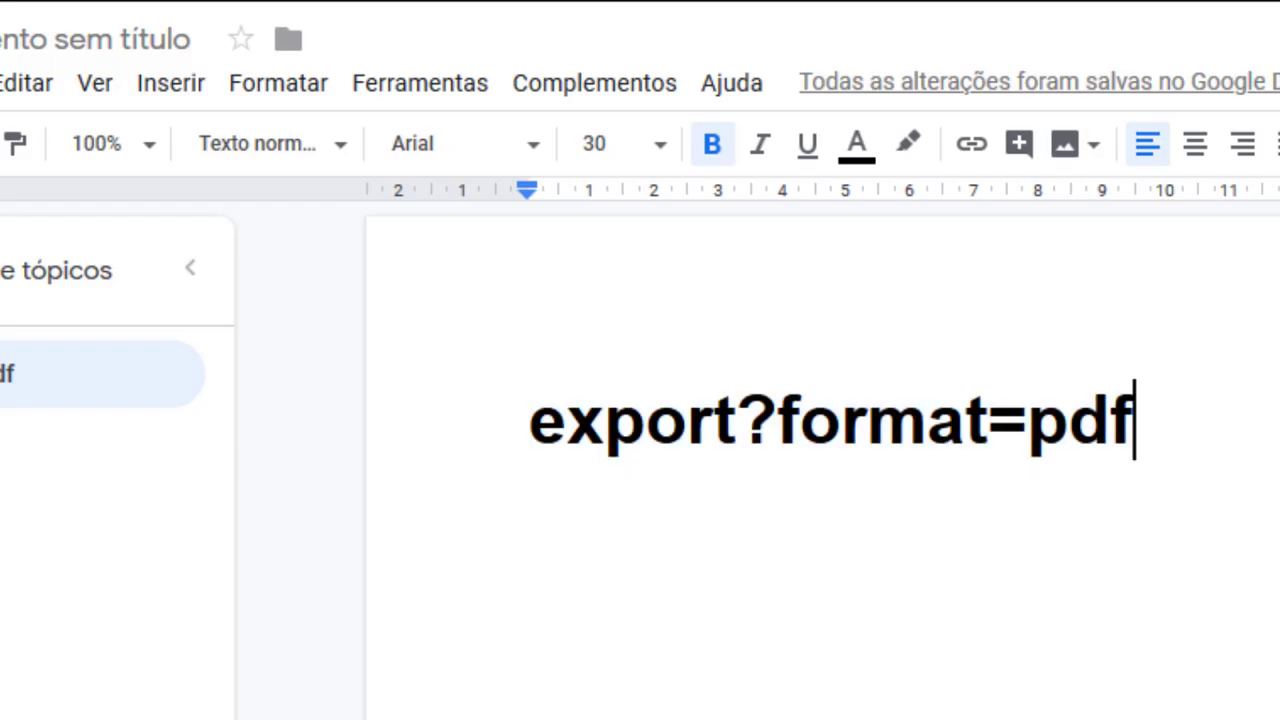
pyautogui.press('Return')
pyautogui.press('Return')
pyautogui.press('Return')
pyautogui.hotkey('ctrl', 'v')
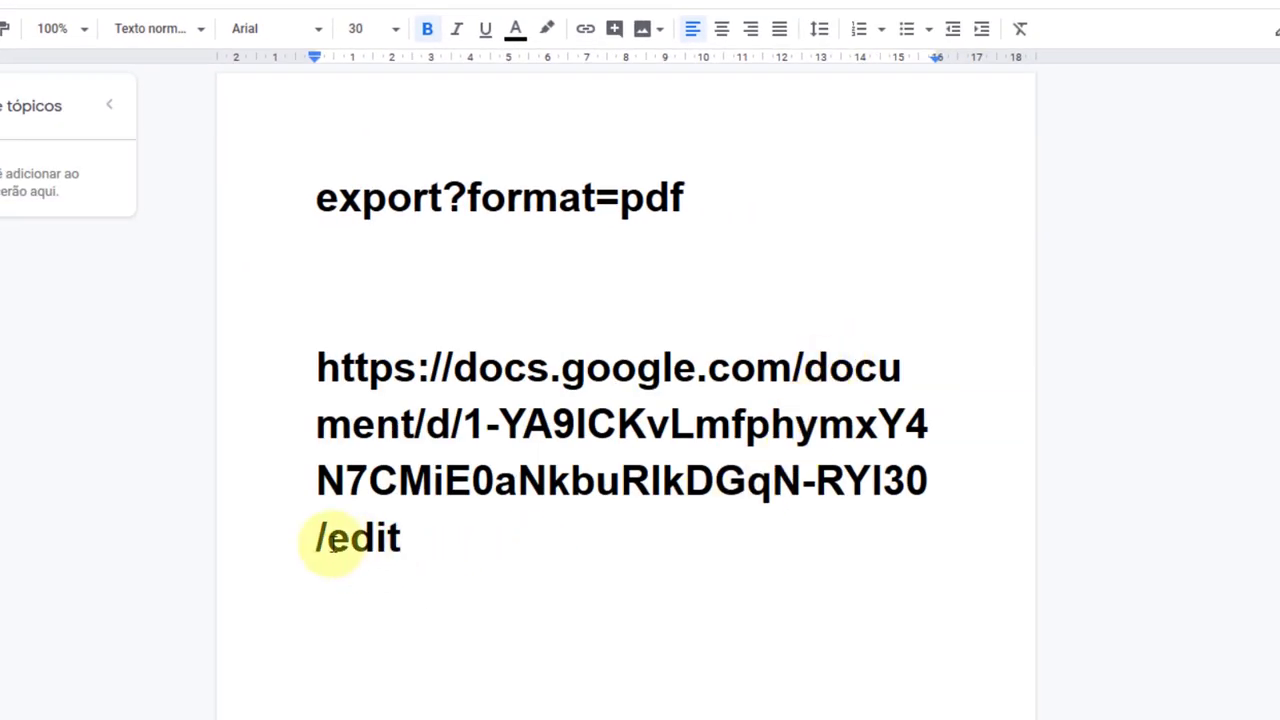
# Replace "edit" at the end of the pasted address with a copy of "export?format=pdf"
pyautogui.moveTo(329, 540); pyautogui.dragTo(401, 540)
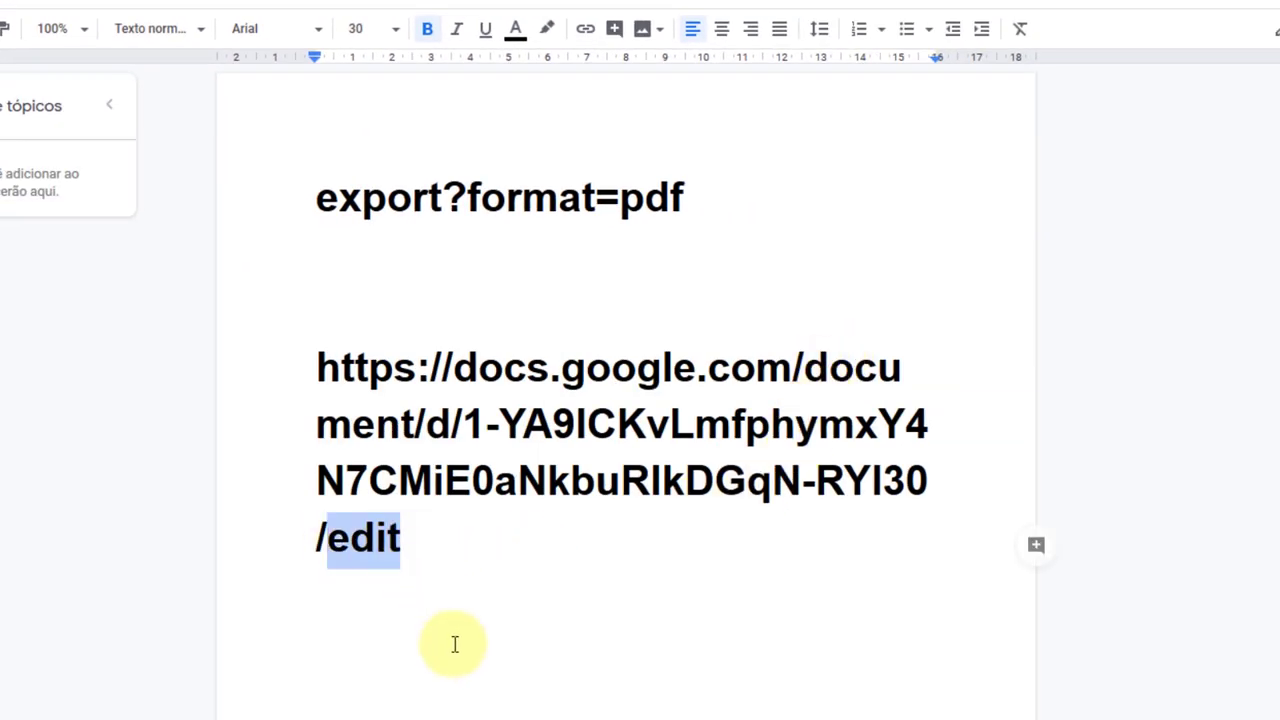
pyautogui.press('BackSpace')
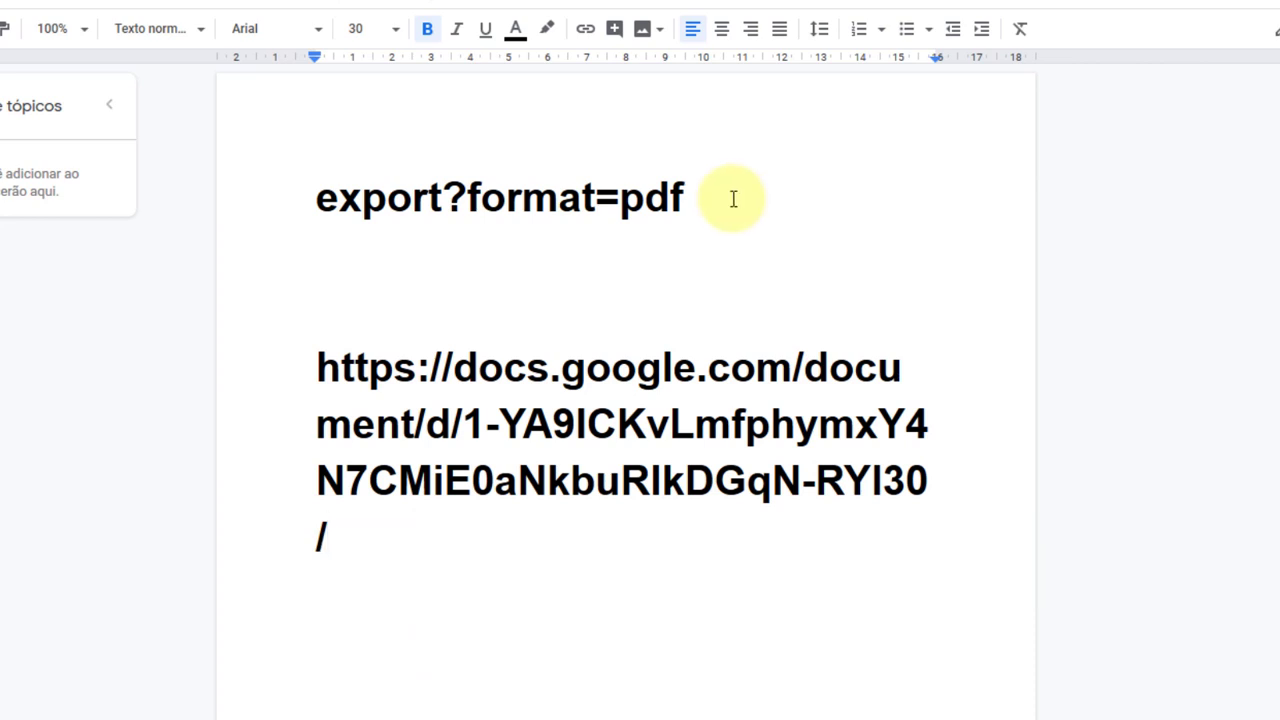
pyautogui.moveTo(315, 193); pyautogui.dragTo(689, 189)
pyautogui.hotkey('ctrl', 'c')
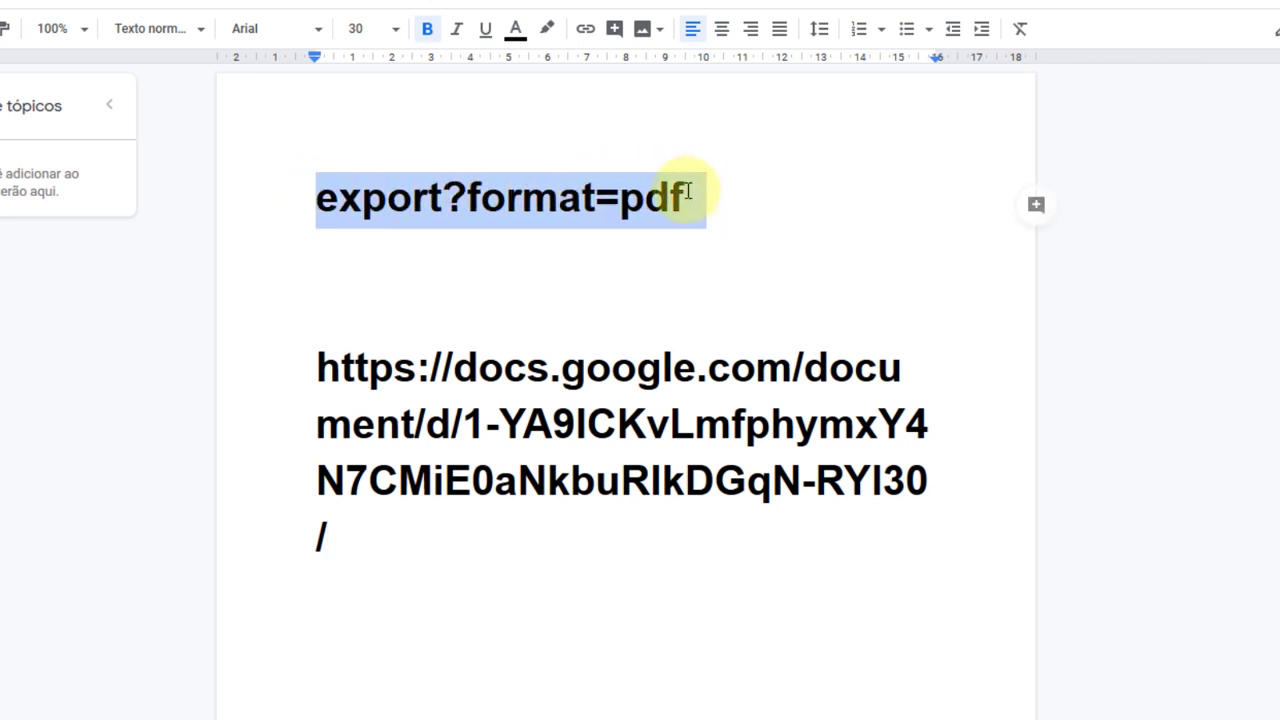
pyautogui.click(354, 534)
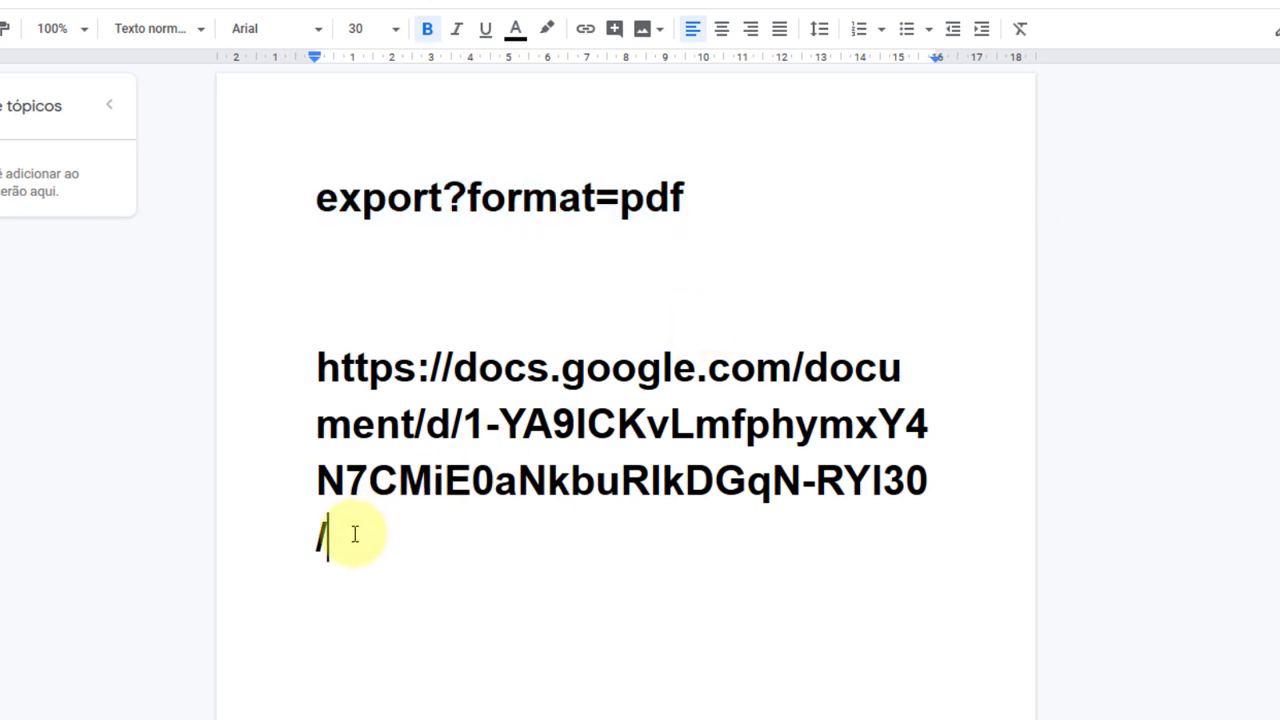
pyautogui.hotkey('ctrl', 'v')
# Copy the whole modified address and load it in a private Firefox window to export the document as PDF
pyautogui.moveTo(696, 540); pyautogui.dragTo(316, 370)
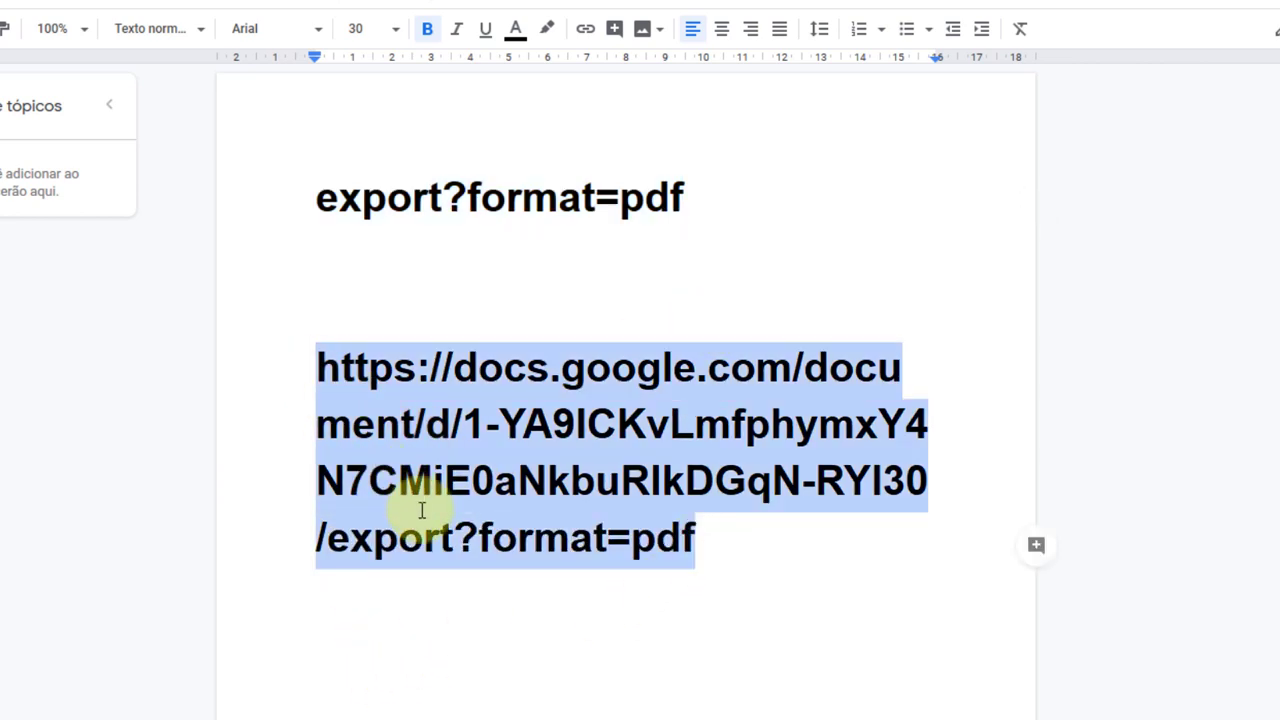
pyautogui.hotkey('ctrl', 'c')
pyautogui.hotkey('ctrl', 'shift', 'p')
pyautogui.hotkey('ctrl', 'v')
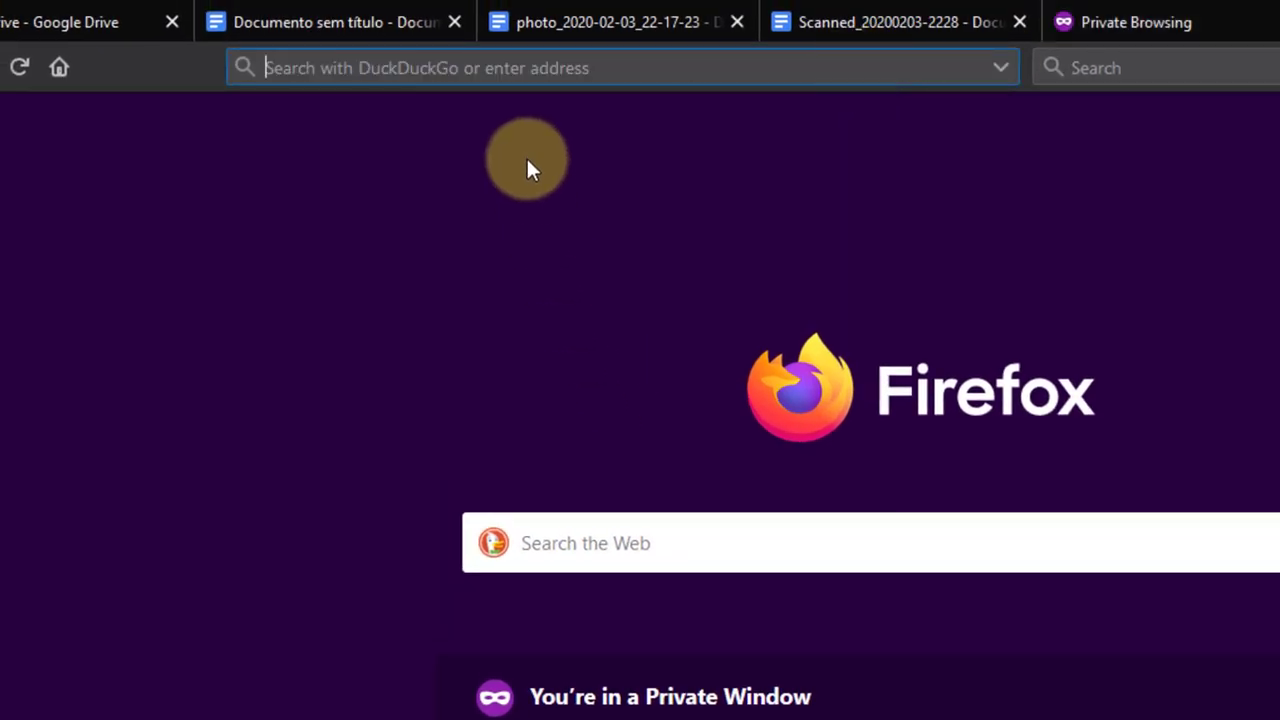
pyautogui.hotkey('ctrl', 'v')
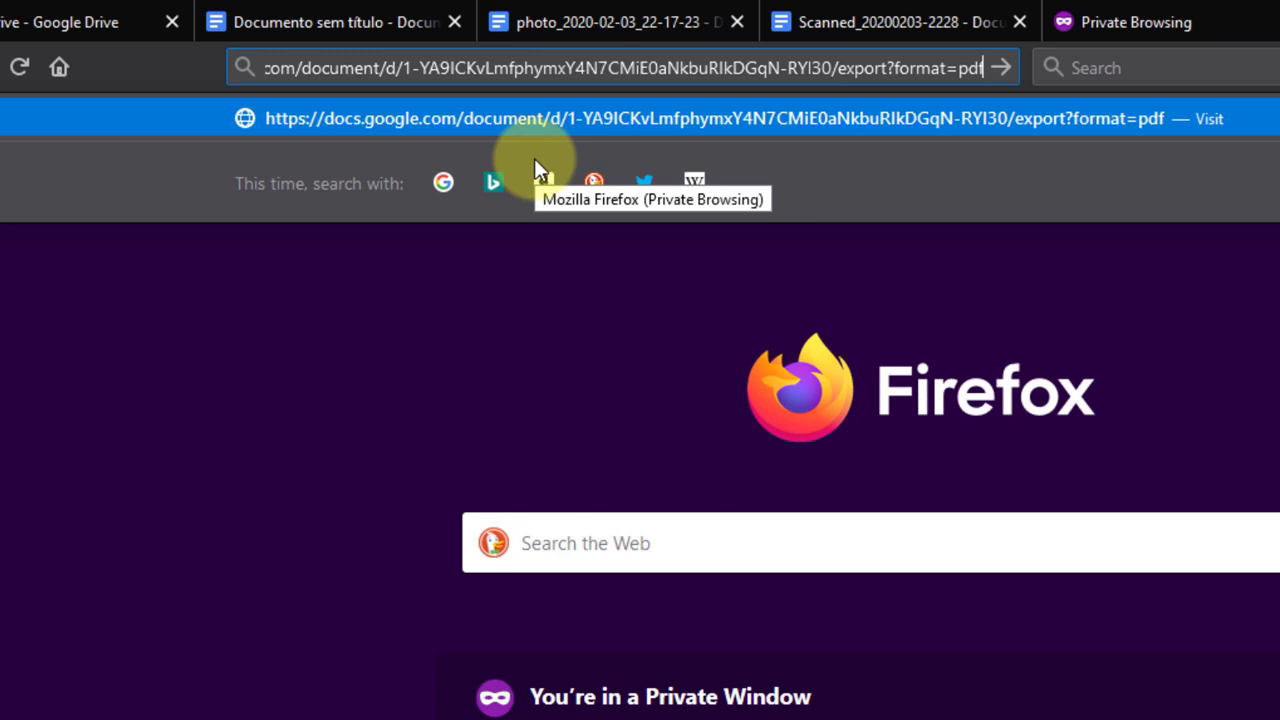
pyautogui.press('Return')
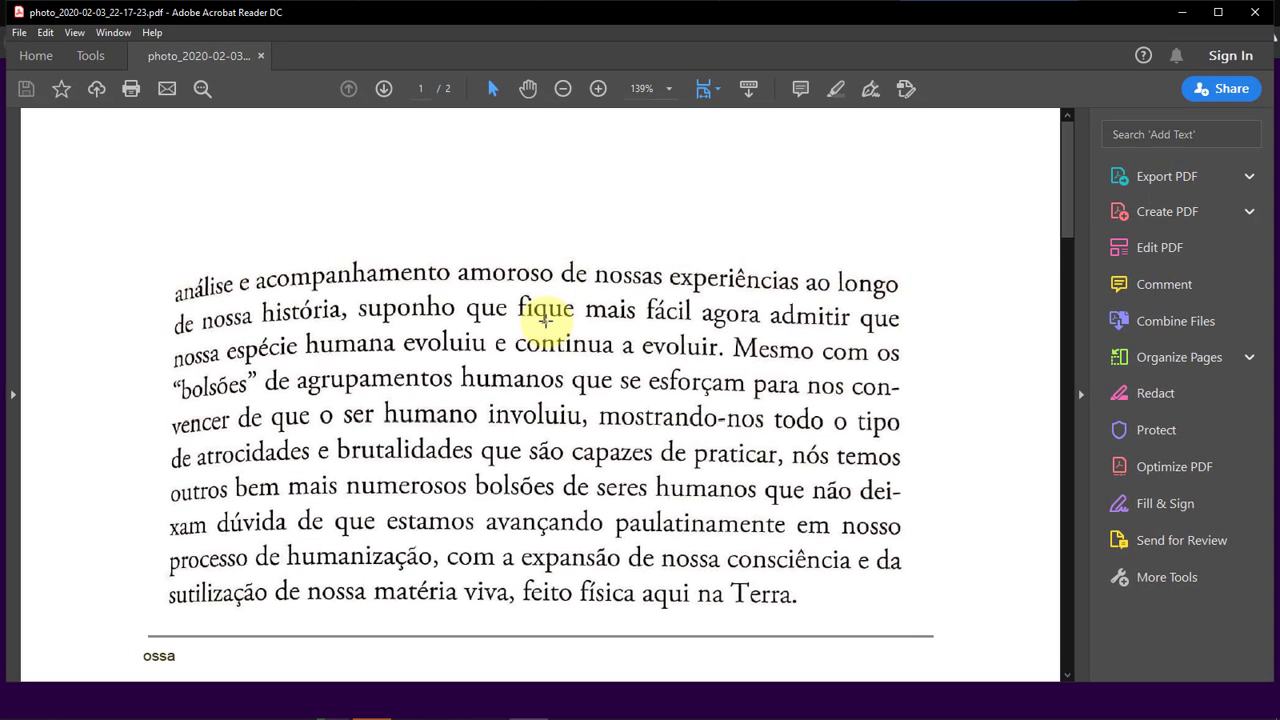
# Examine the exported PDF in Acrobat Reader, checking that the words "experiências ao" can be selected
pyautogui.scroll(-5, 544, 332)
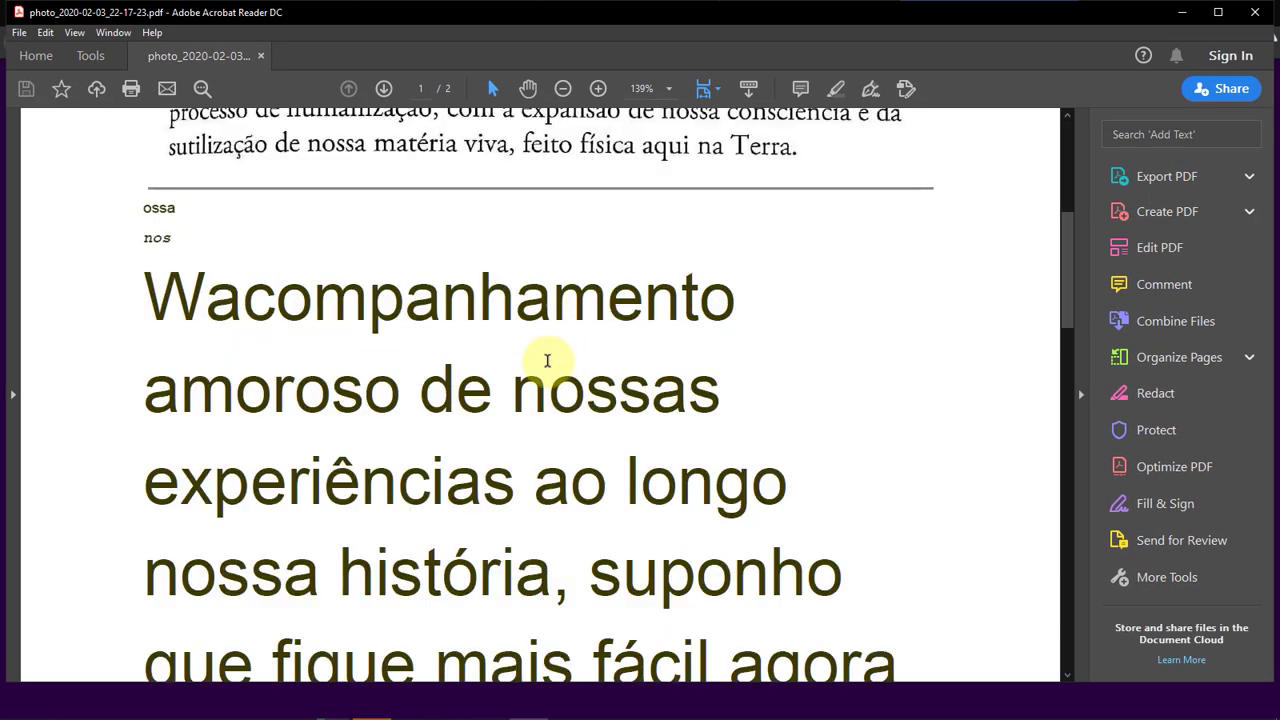
pyautogui.scroll(-3, 544, 332)
pyautogui.scroll(2, 571, 386)
pyautogui.moveTo(443, 309); pyautogui.dragTo(585, 307)
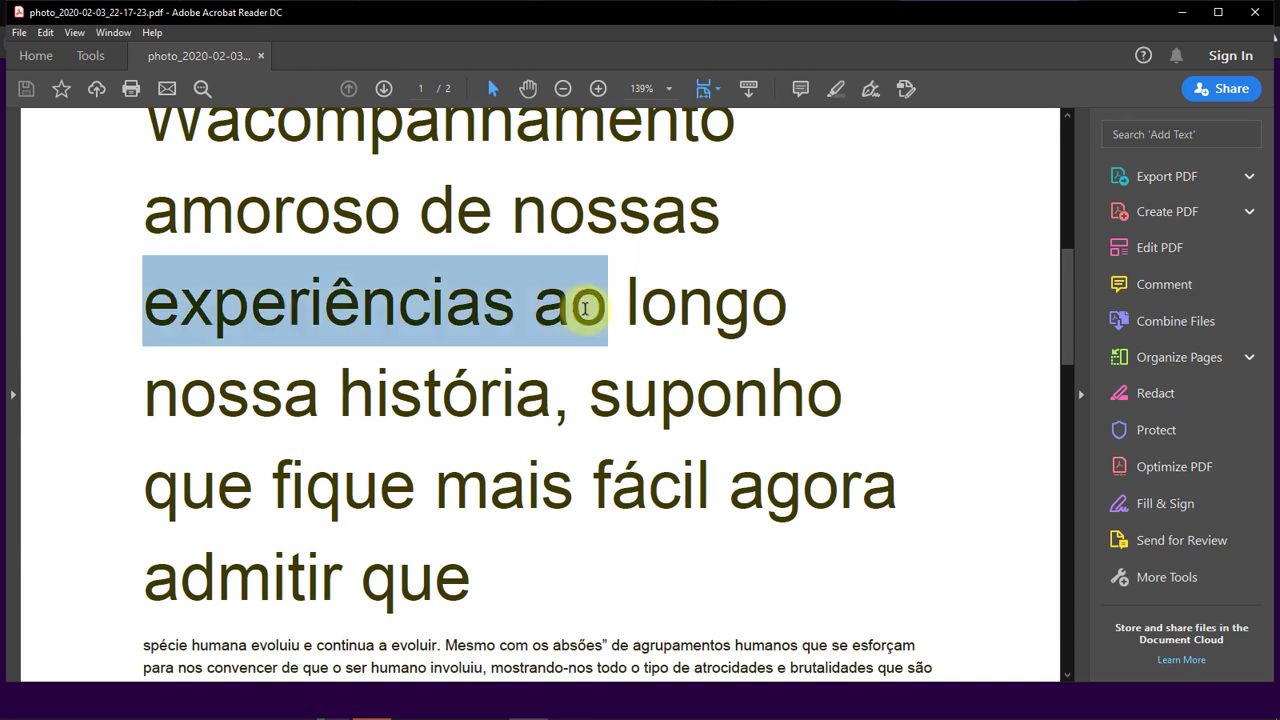
pyautogui.scroll(-3, 691, 363)
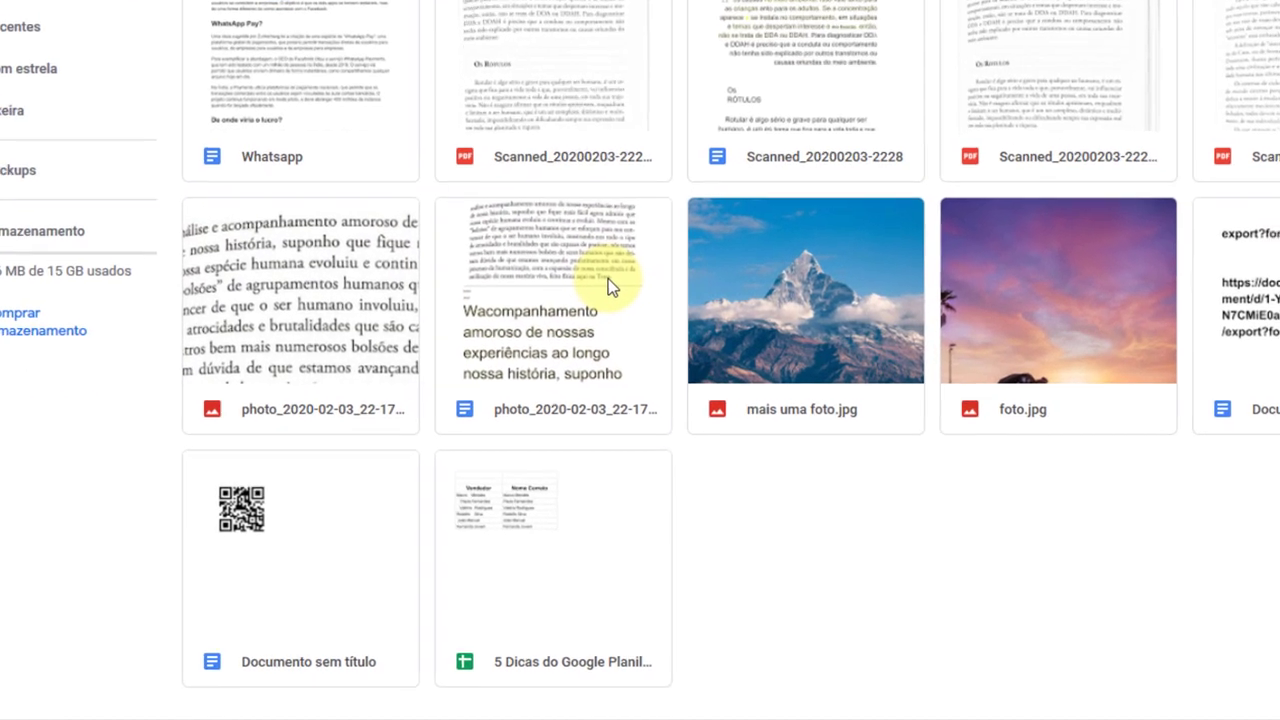
# Start sharing the converted photo document from Drive, adding the contact's e-mail as recipient and reviewing the available access levels
pyautogui.rightClick(538, 389)
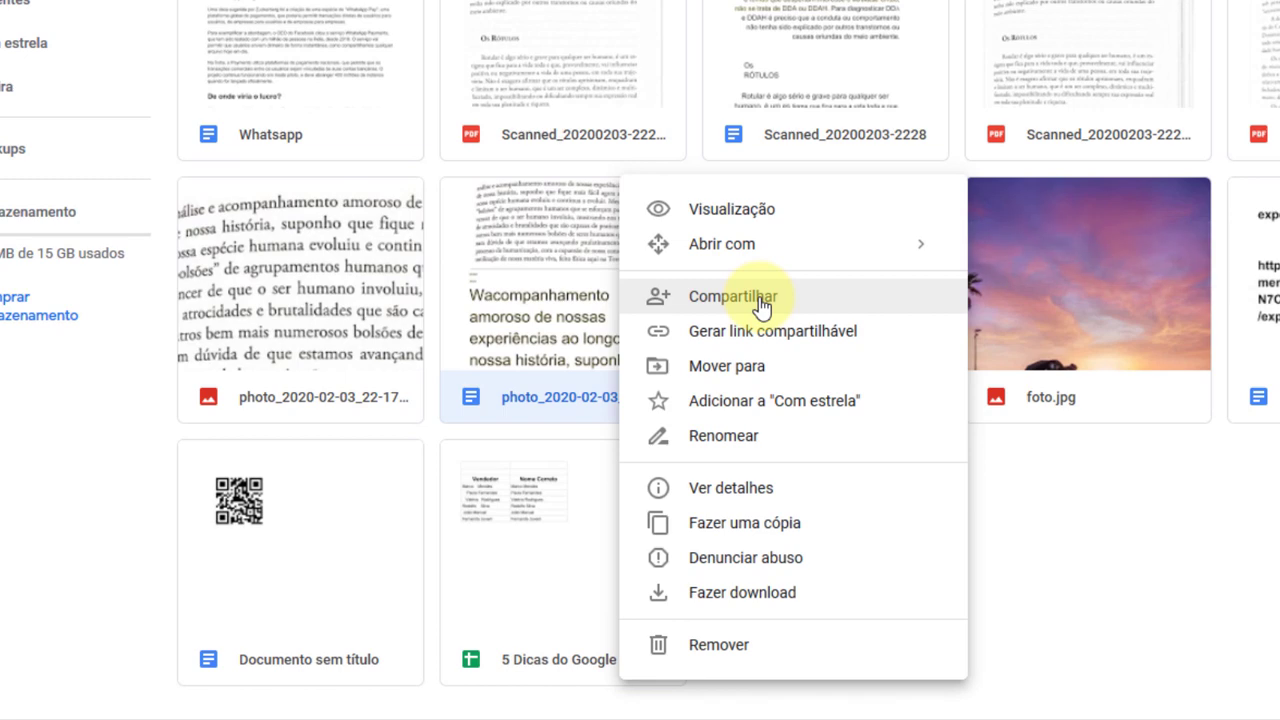
pyautogui.click(762, 308)
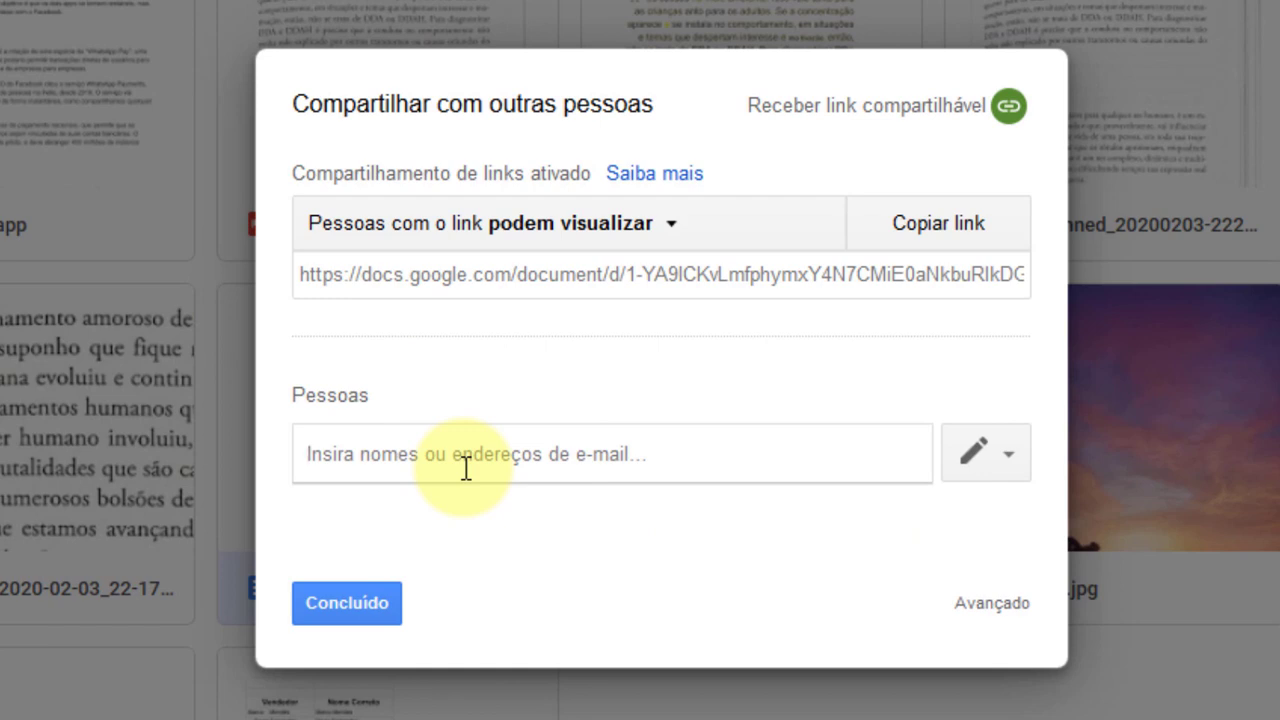
pyautogui.write('meen')
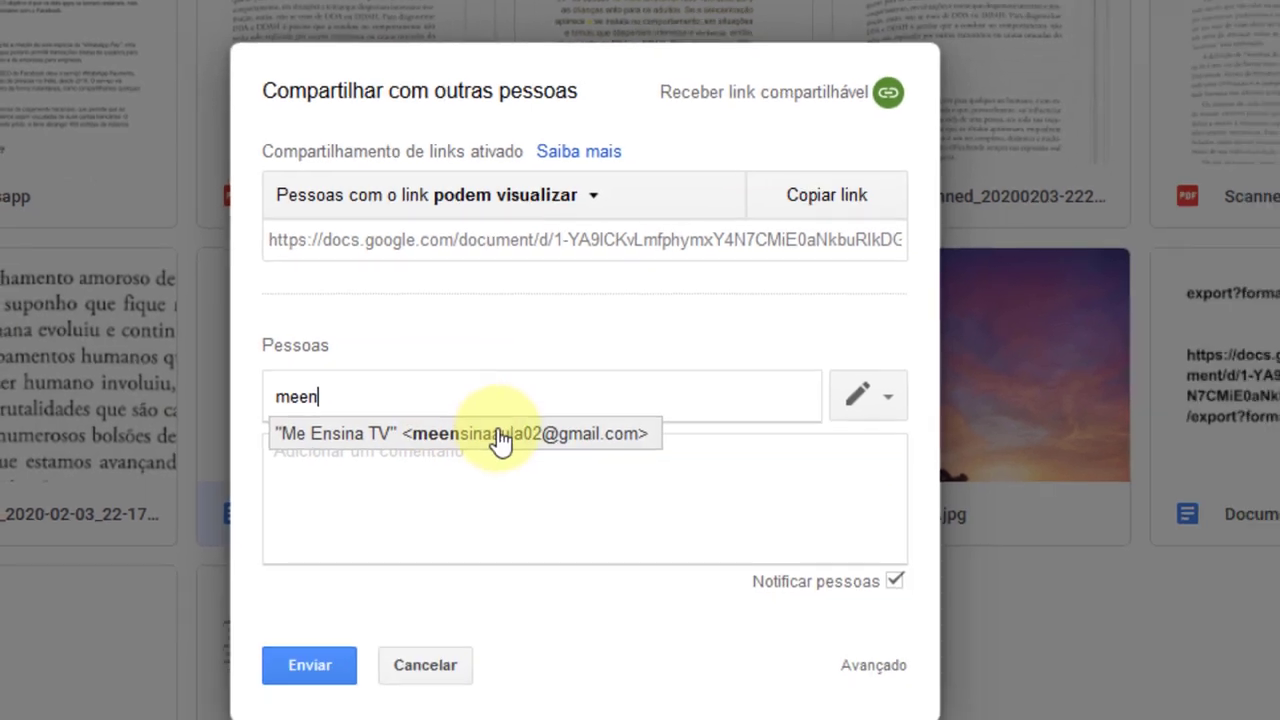
pyautogui.click(500, 440)
pyautogui.click(885, 404)
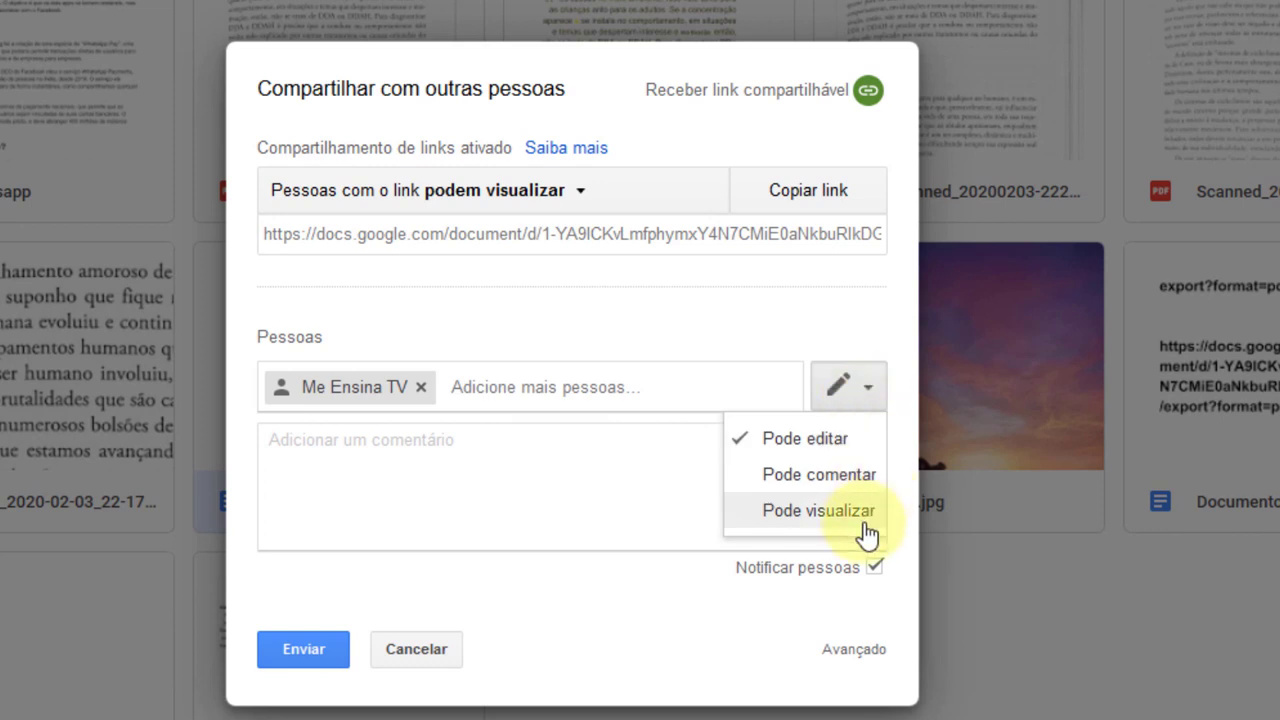
pyautogui.click(363, 546)
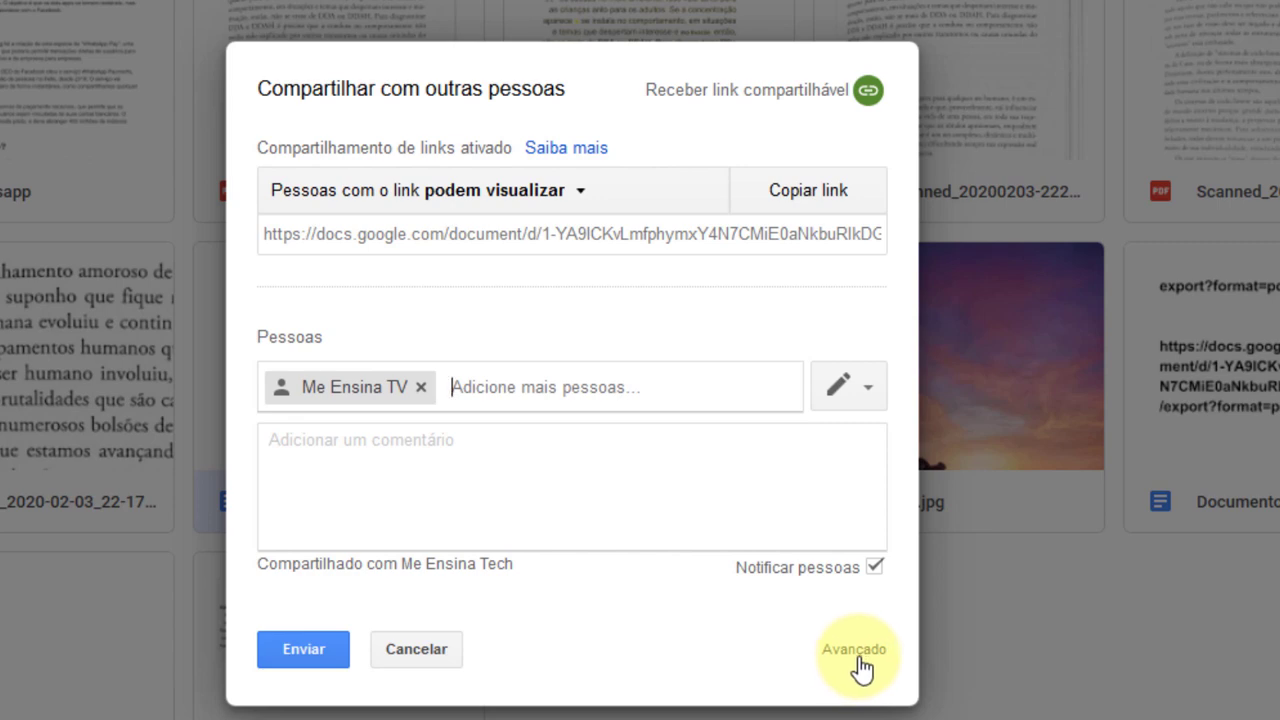
# Open the advanced sharing settings, check the invitee's access level and send the invitation with notification enabled
pyautogui.click(856, 651)
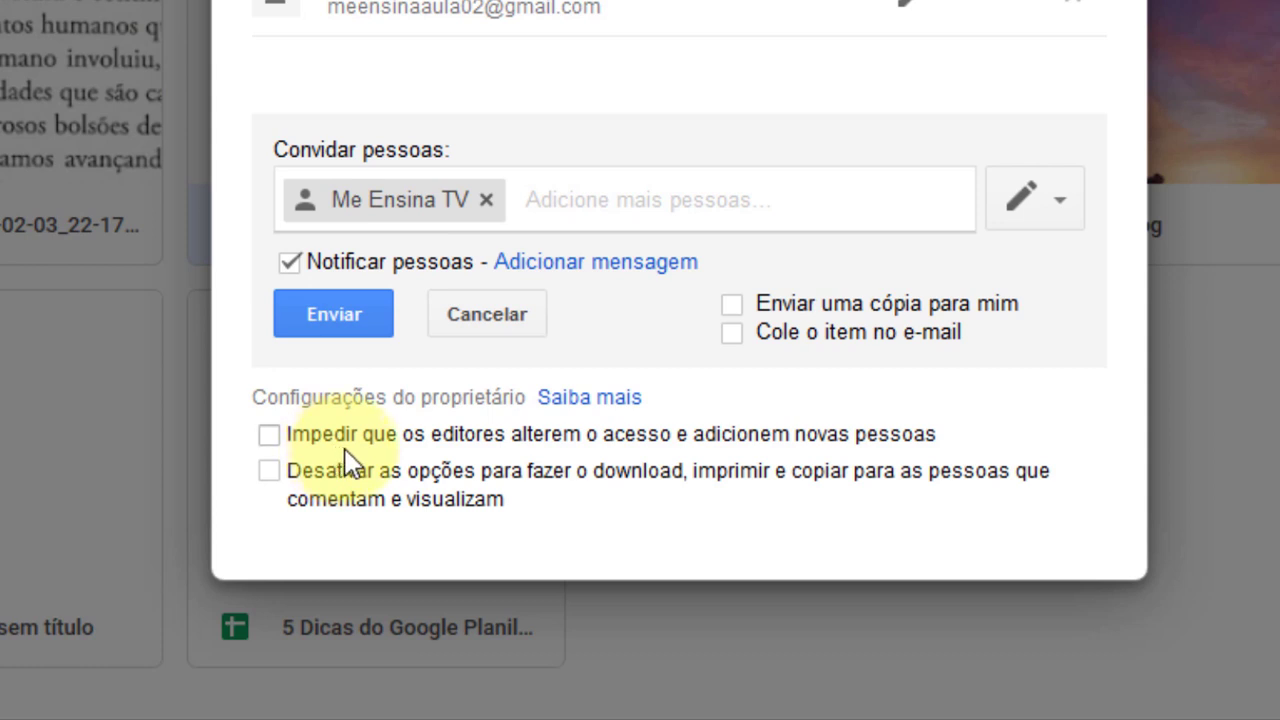
pyautogui.click(1062, 200)
pyautogui.click(1040, 285)
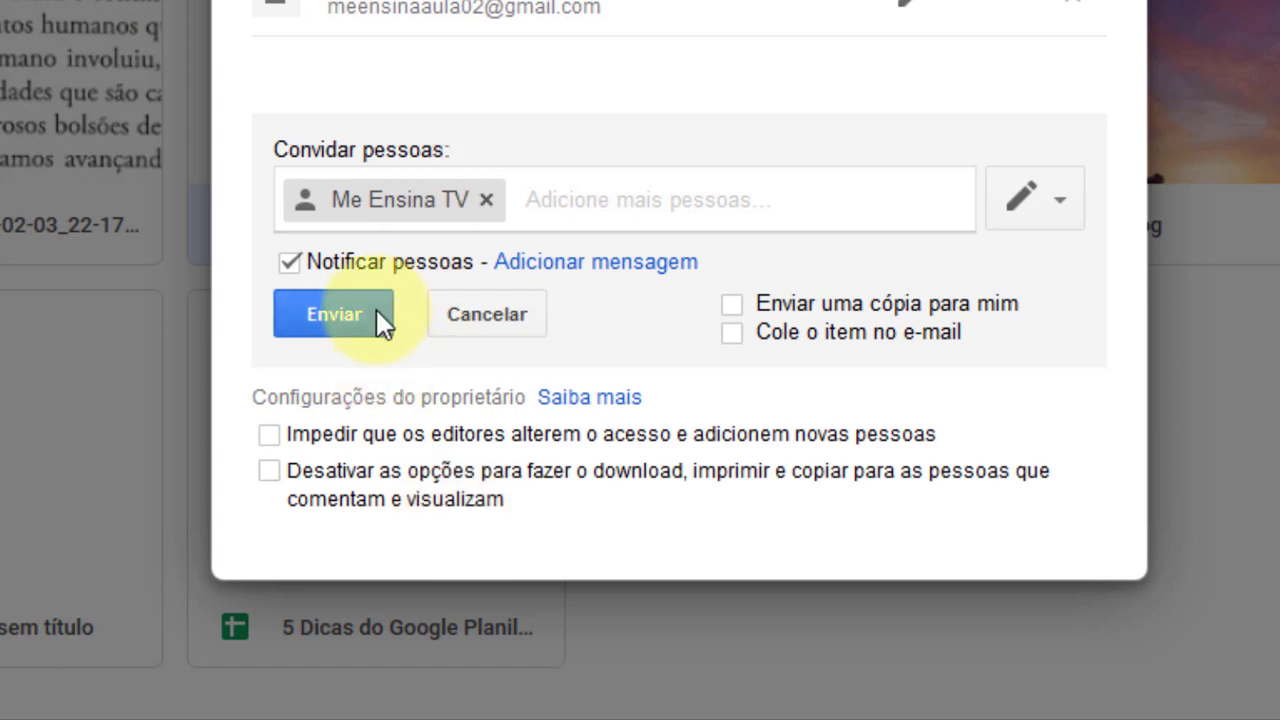
pyautogui.click(340, 322)
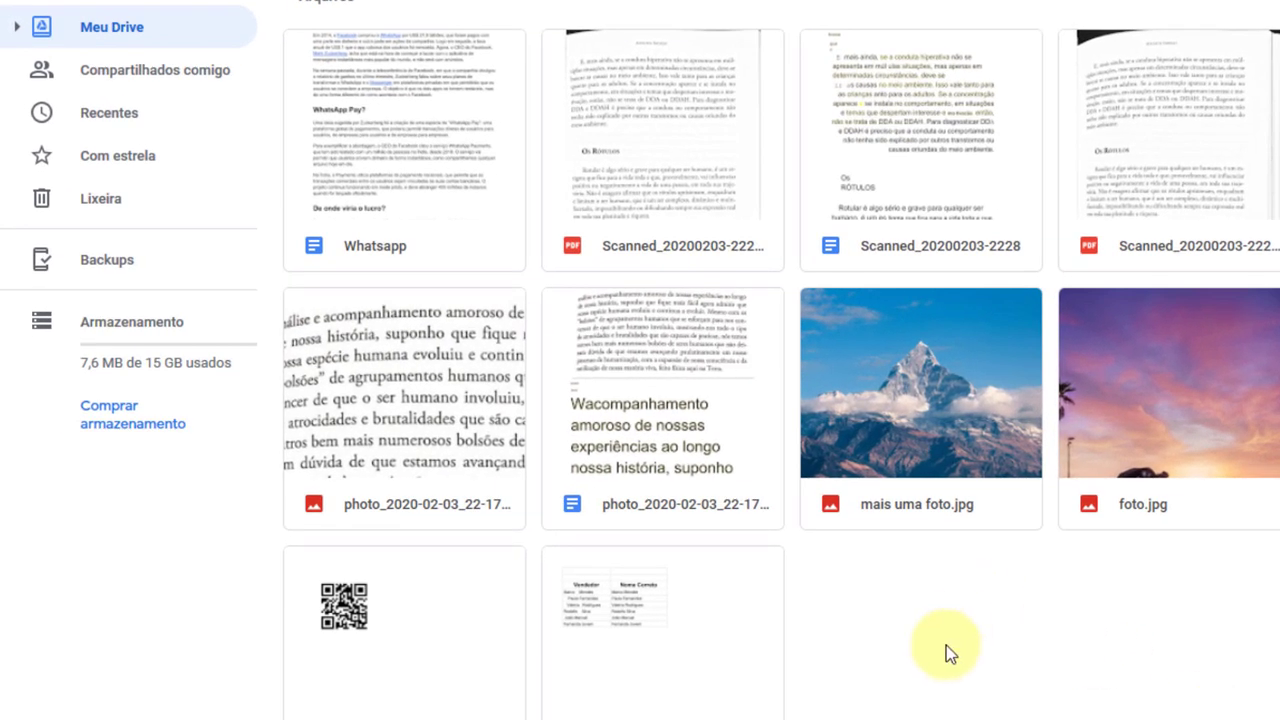
# Examine the add-to-folder option for the converted photo document, browsing from Meu Drive into the ADM folder, and close it without adding
pyautogui.scroll(3, 575, 633)
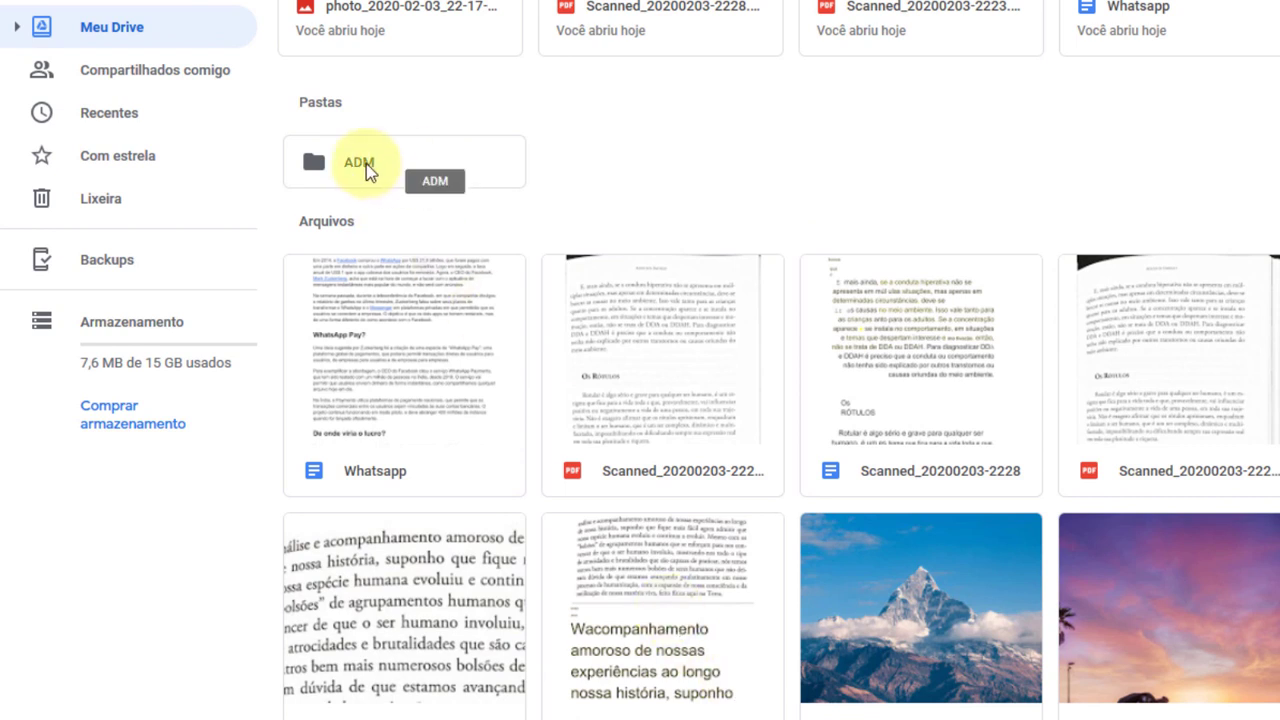
pyautogui.scroll(1, 840, 287)
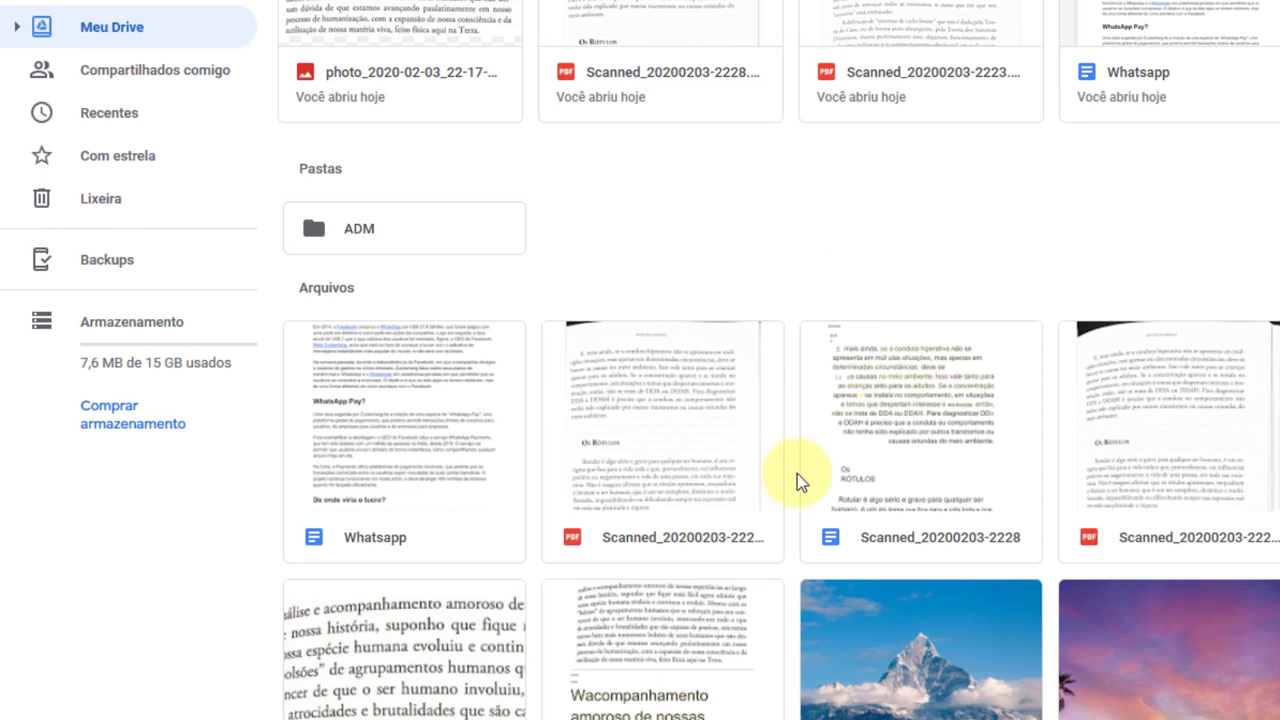
pyautogui.click(681, 437)
pyautogui.click(674, 699)
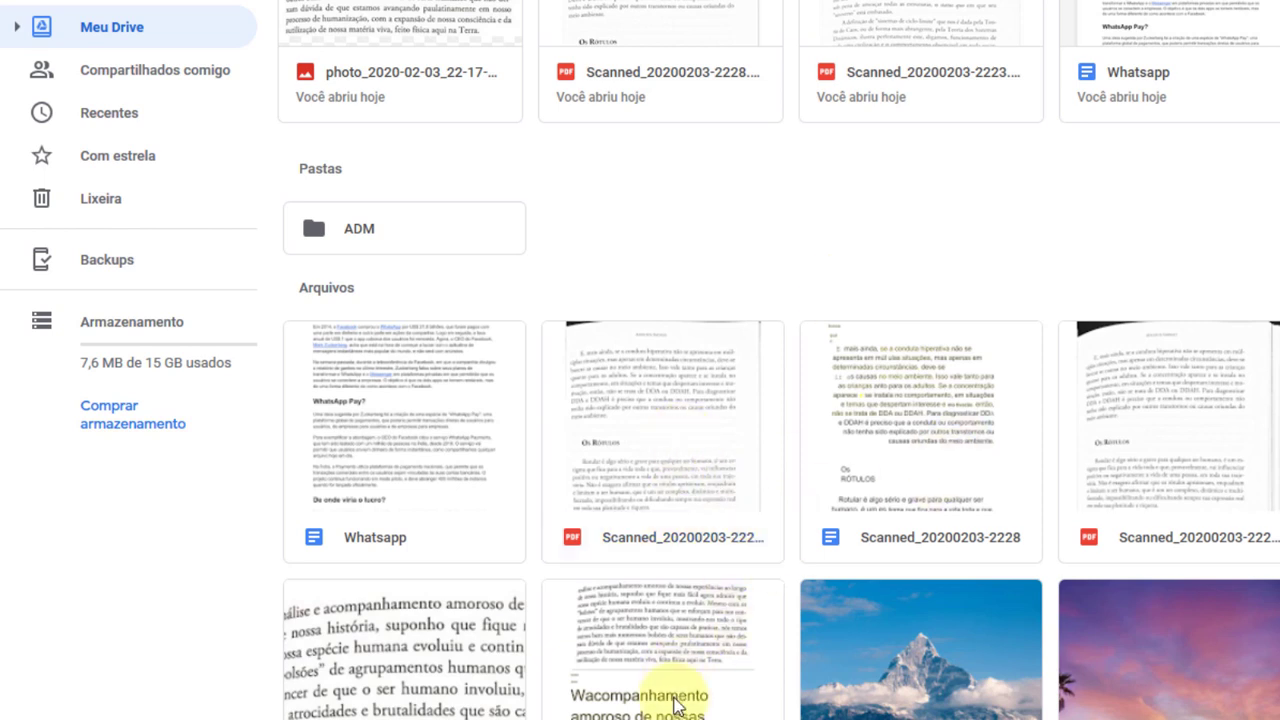
pyautogui.hotkey('shift', 'z')
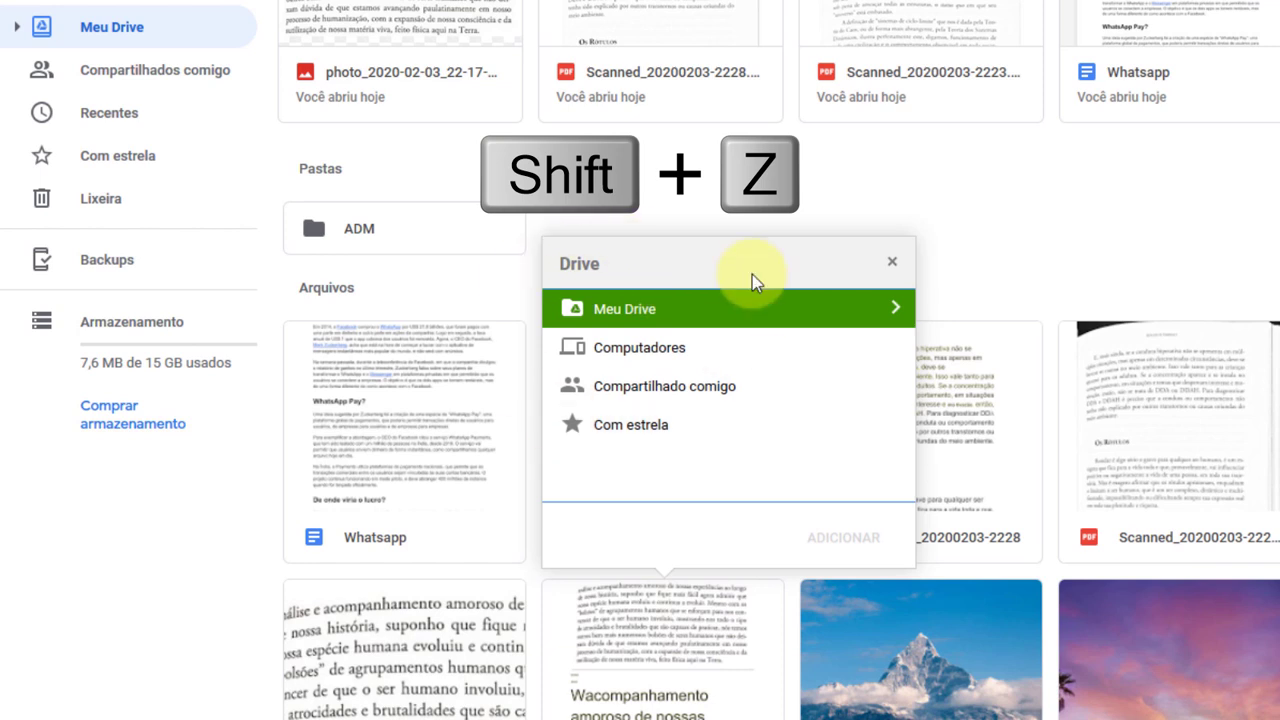
pyautogui.click(895, 310)
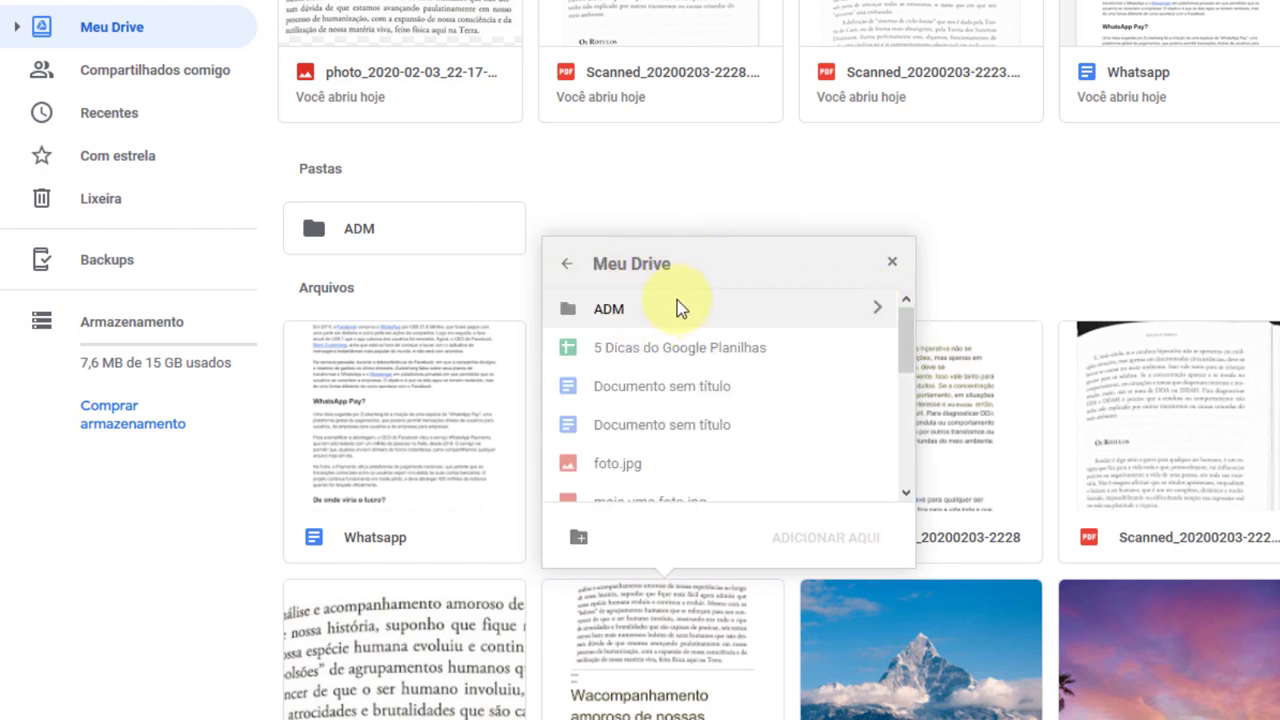
pyautogui.click(876, 305)
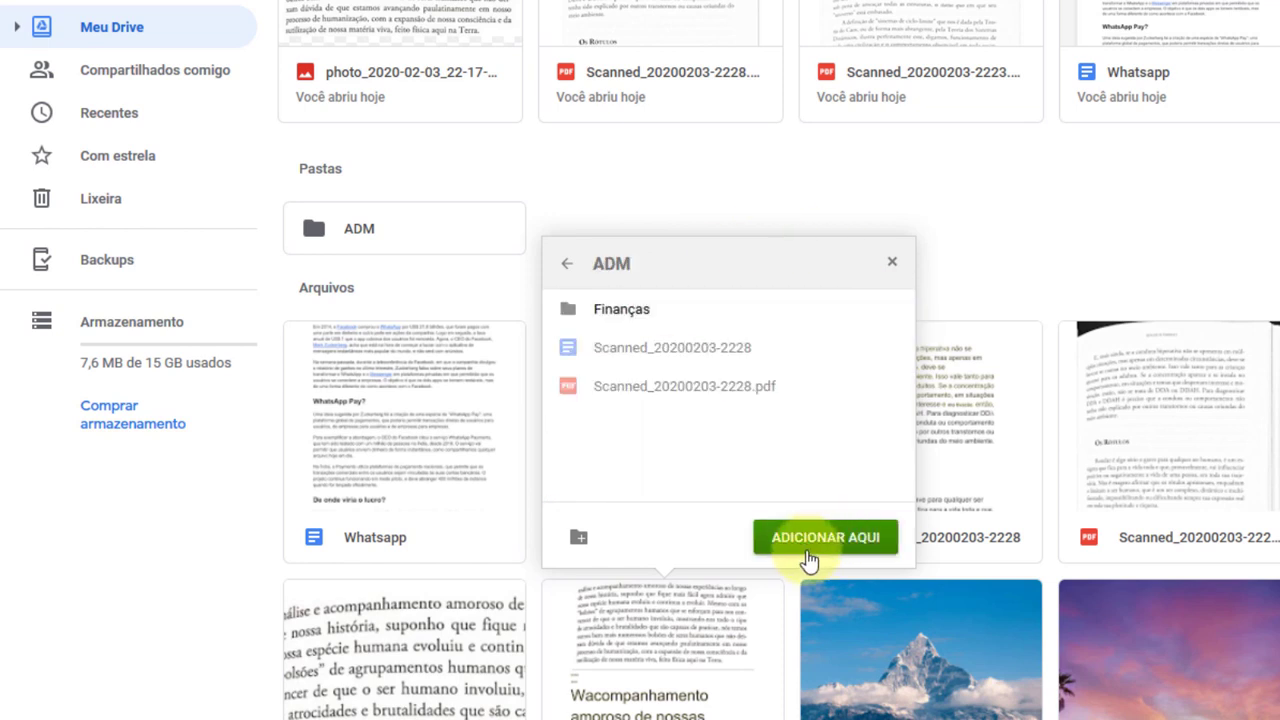
pyautogui.click(894, 265)
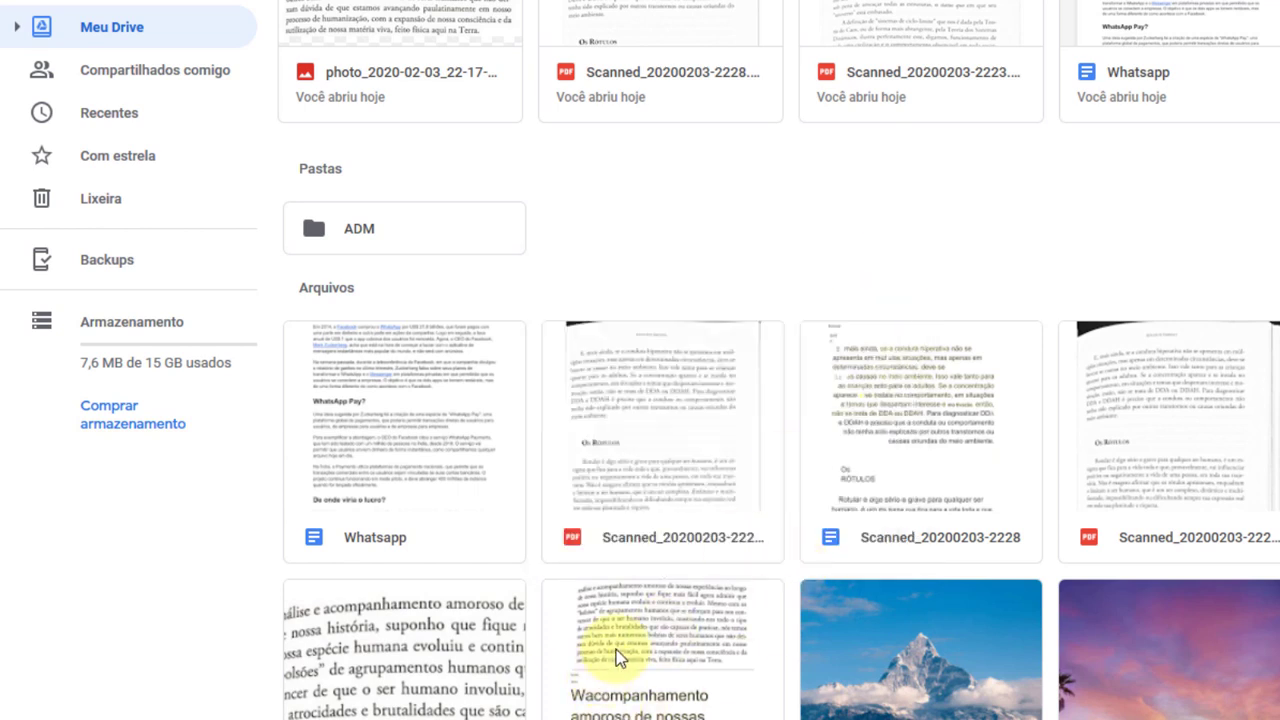
# Add the converted photo document to the ADM folder while keeping it in Meu Drive, and open ADM to check it
pyautogui.moveTo(639, 634); pyautogui.dragTo(538, 531)
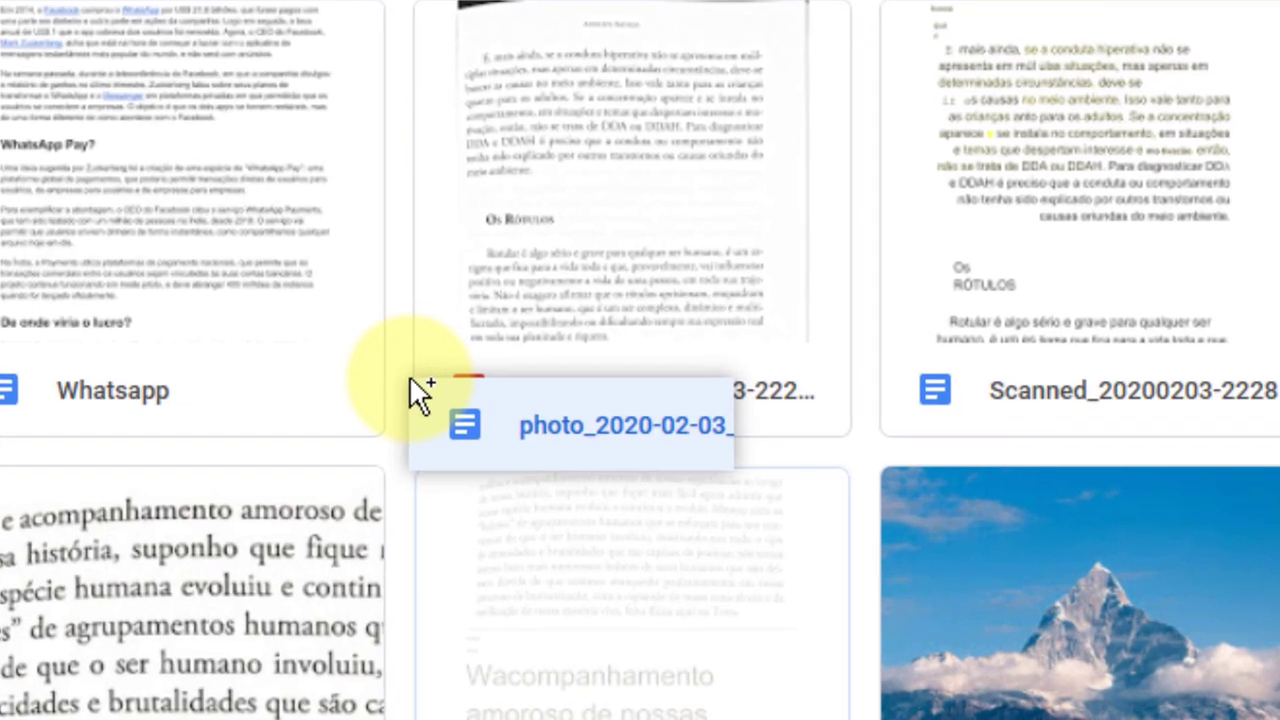
pyautogui.moveTo(410, 380); pyautogui.dragTo(211, 200)
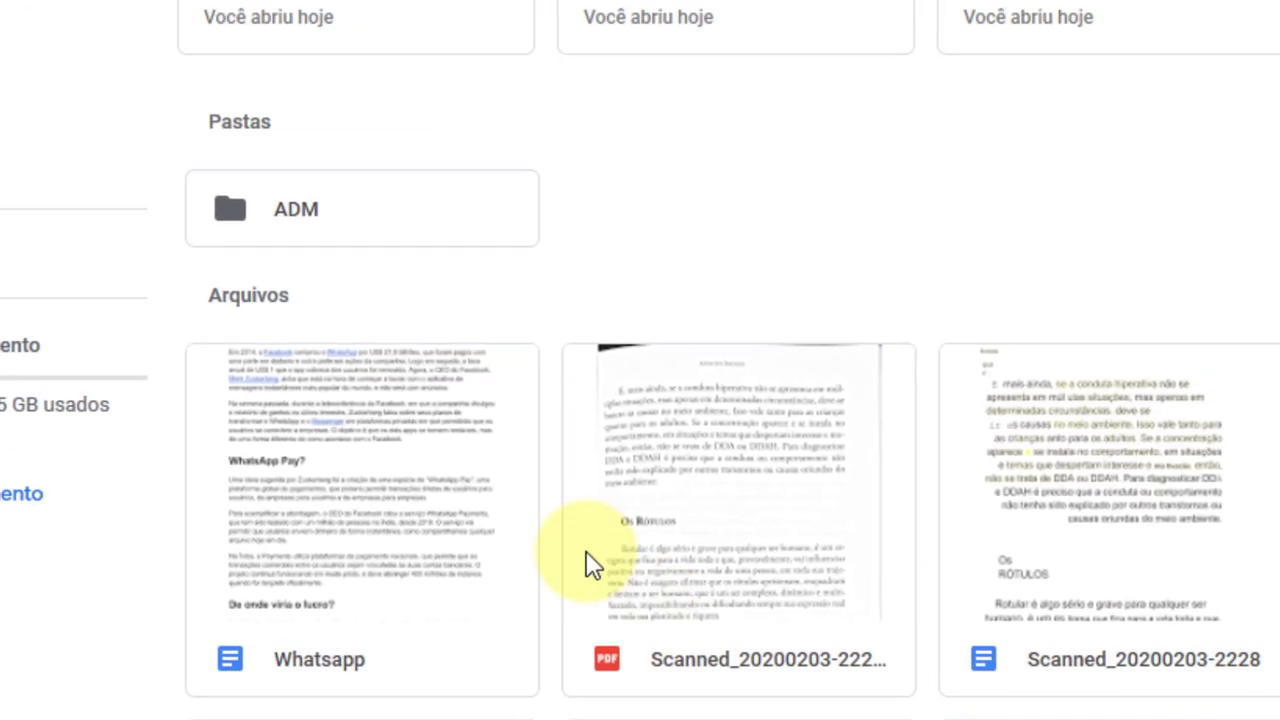
pyautogui.doubleClick(245, 269)
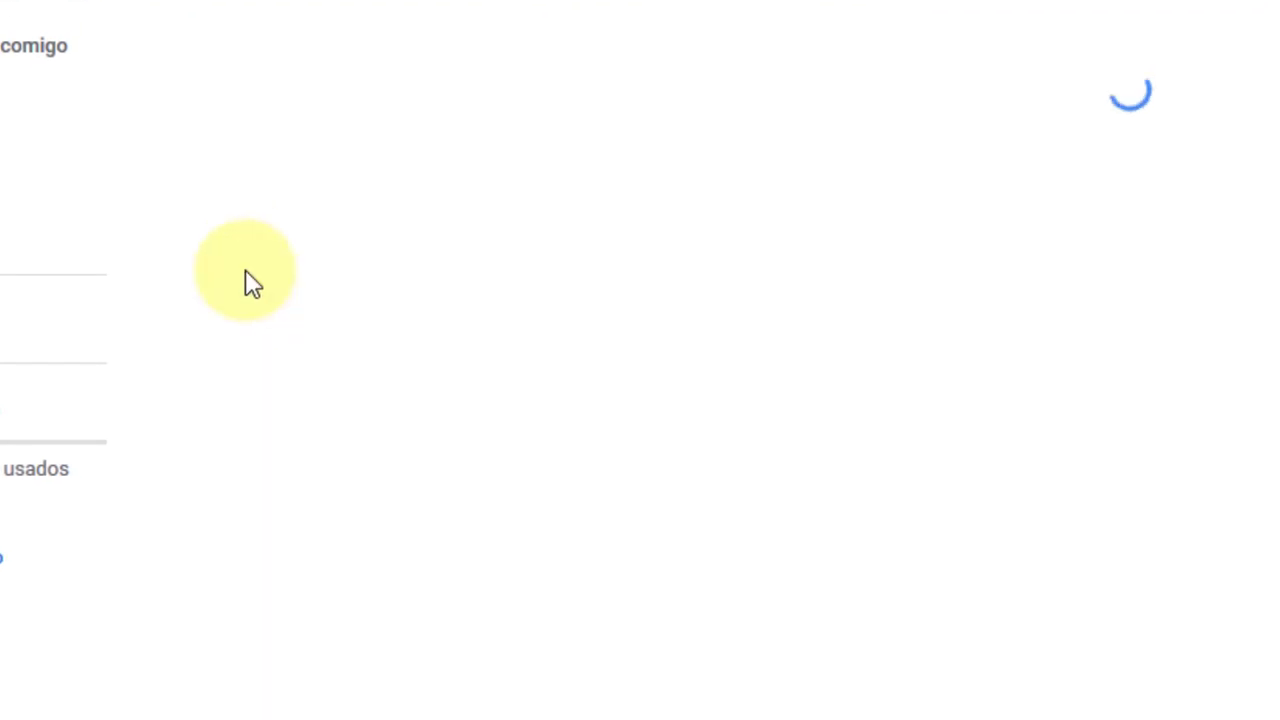
# Rename the converted photo document inside the ADM folder to Teste
pyautogui.click(1092, 400)
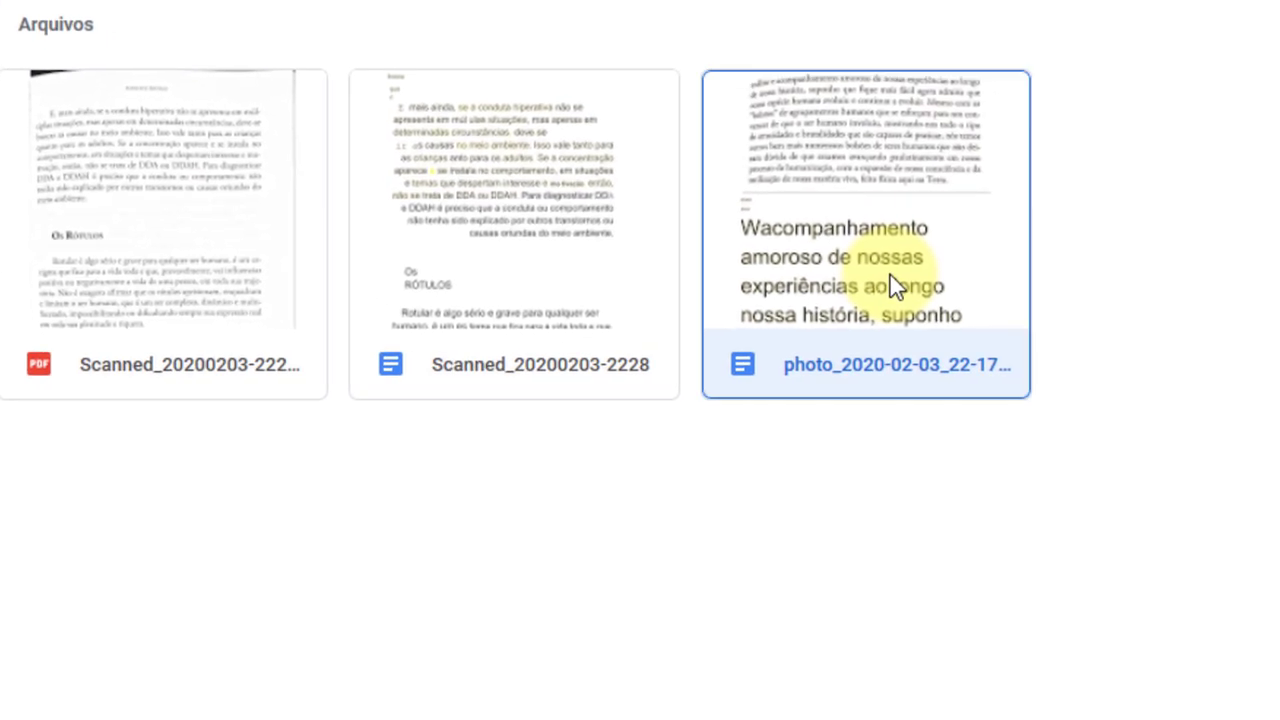
pyautogui.rightClick(909, 386)
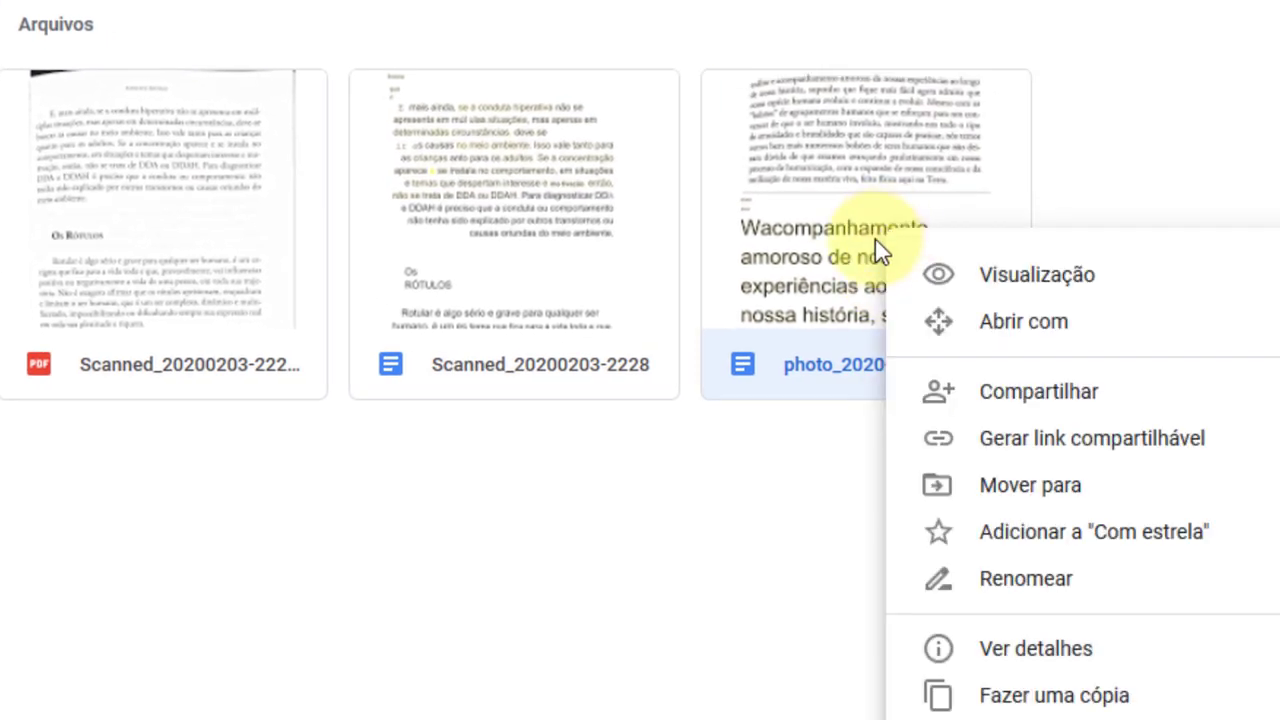
pyautogui.click(1033, 589)
pyautogui.write('Teste')
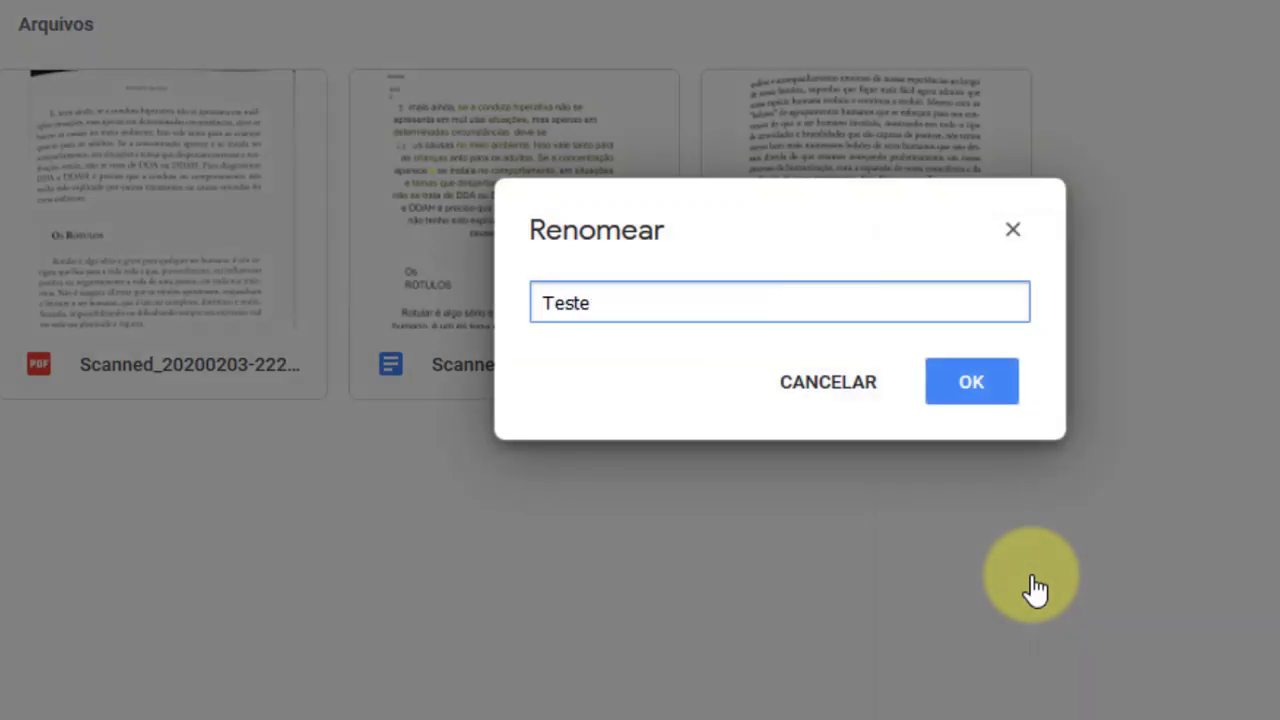
pyautogui.press('Return')
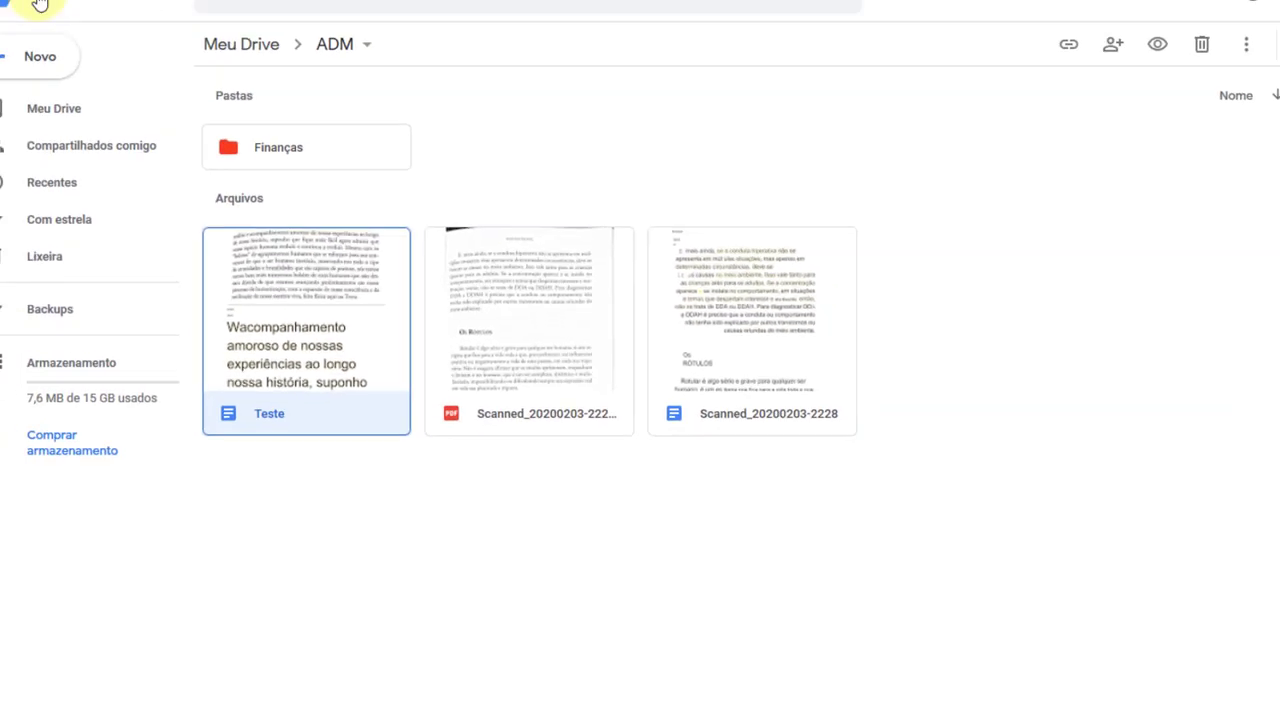
# Return to Meu Drive and check whether the document added to ADM carries the new name there as well
pyautogui.click(75, 35)
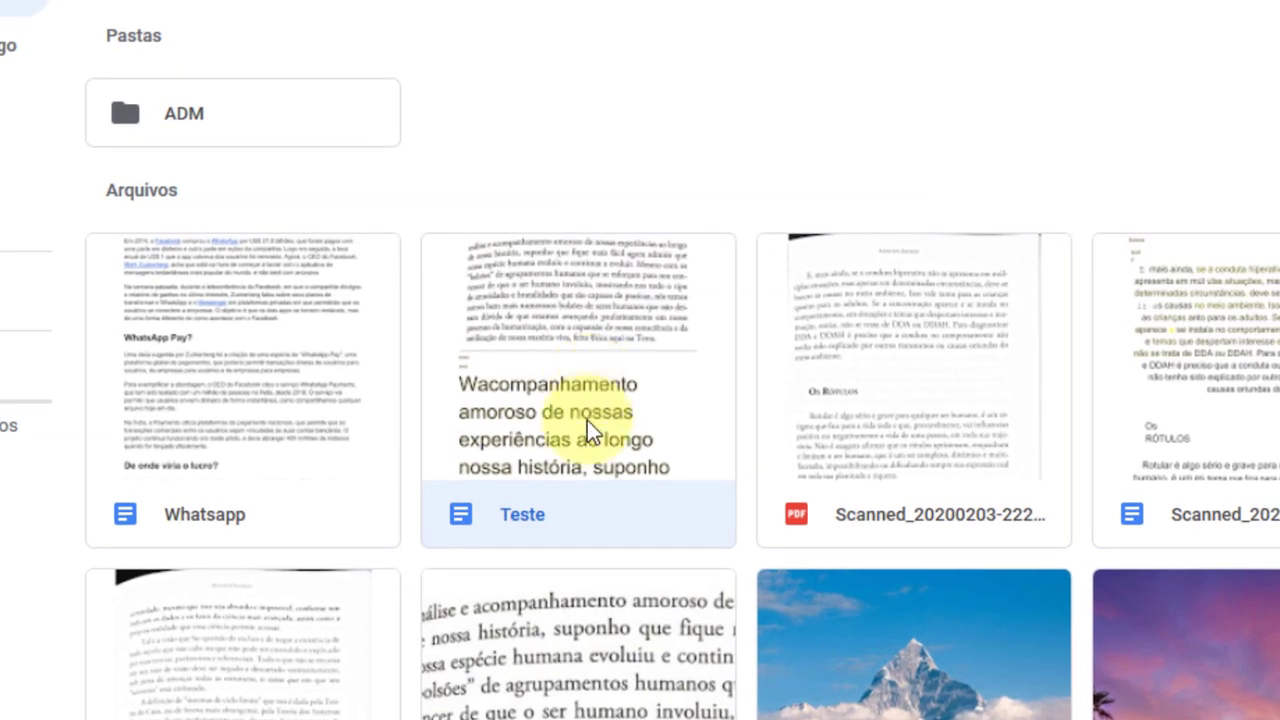
pyautogui.click(533, 160)
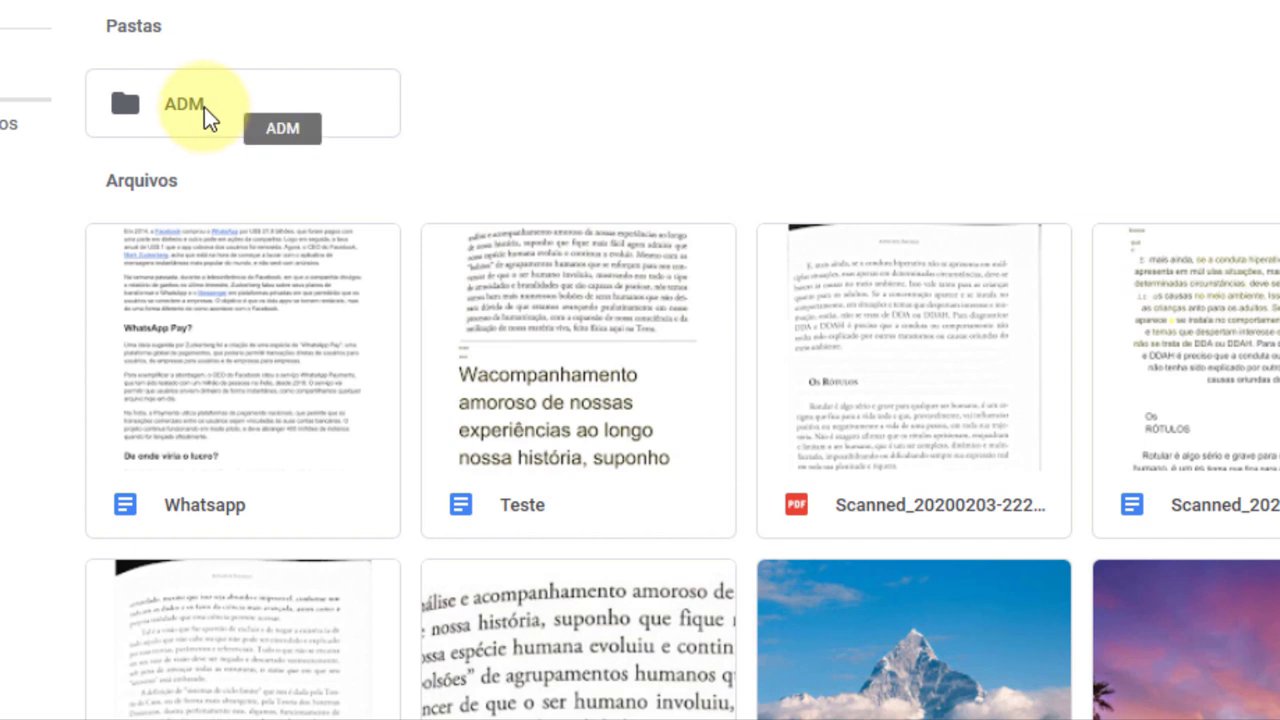
pyautogui.click(584, 419)
pyautogui.scroll(-3, 650, 250)
pyautogui.scroll(4, 500, 60)
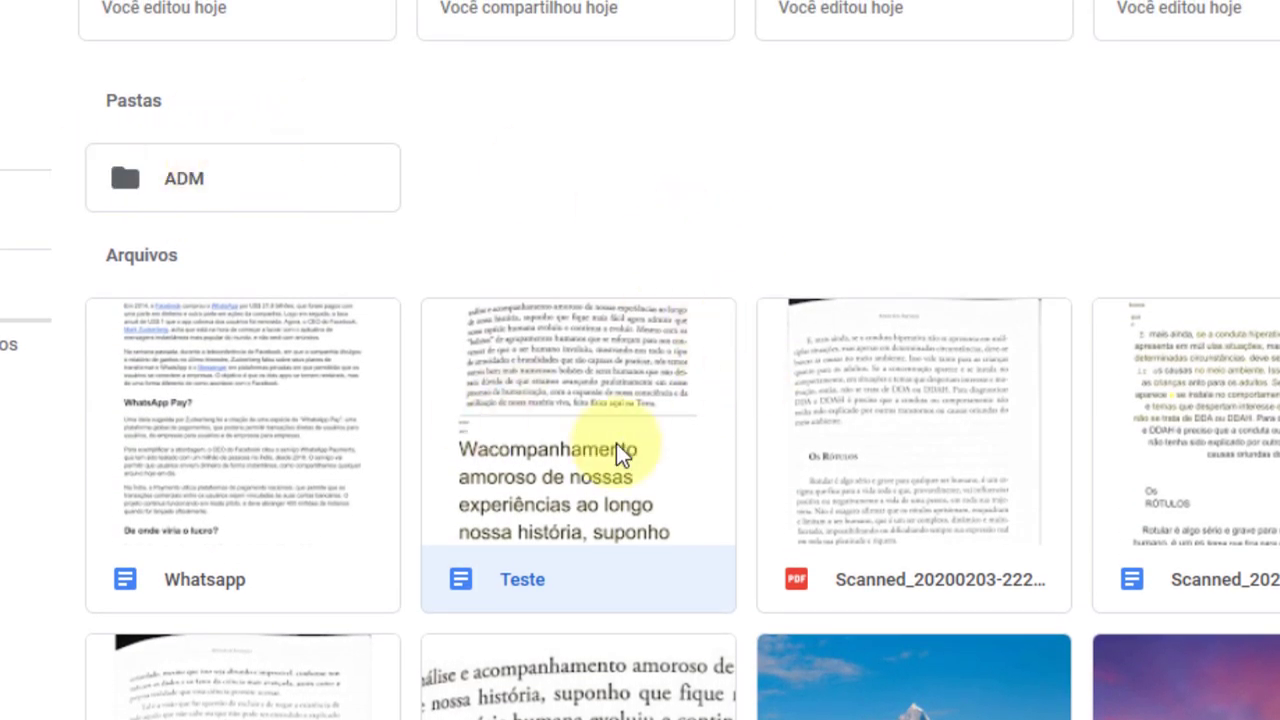
# Remove the ADM location from the Teste document in its details, and open the ADM folder to check its files
pyautogui.rightClick(585, 402)
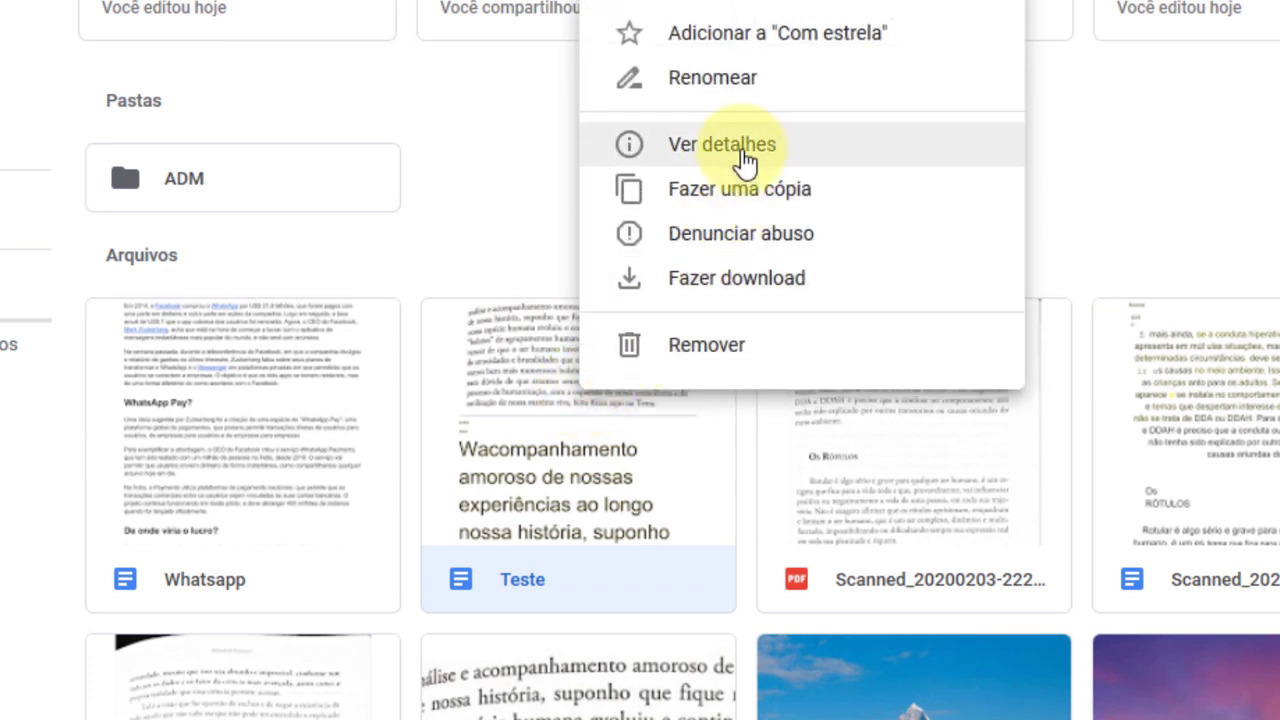
pyautogui.click(745, 160)
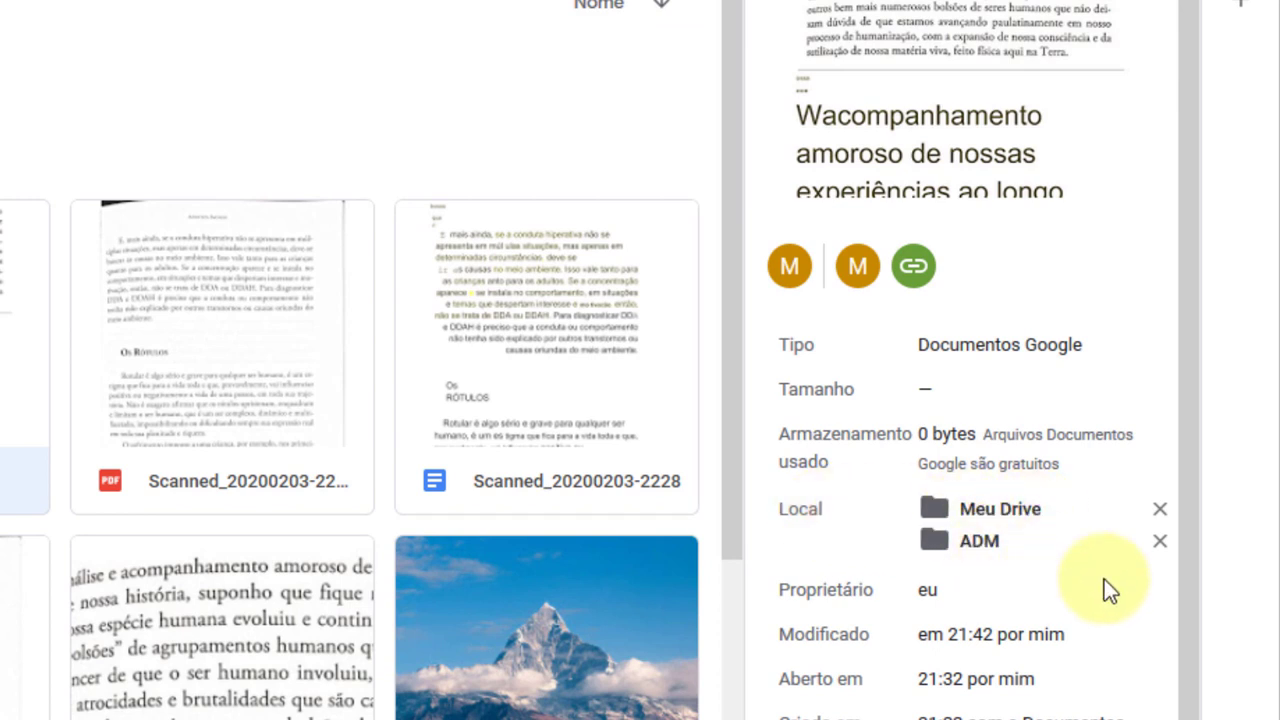
pyautogui.click(1159, 541)
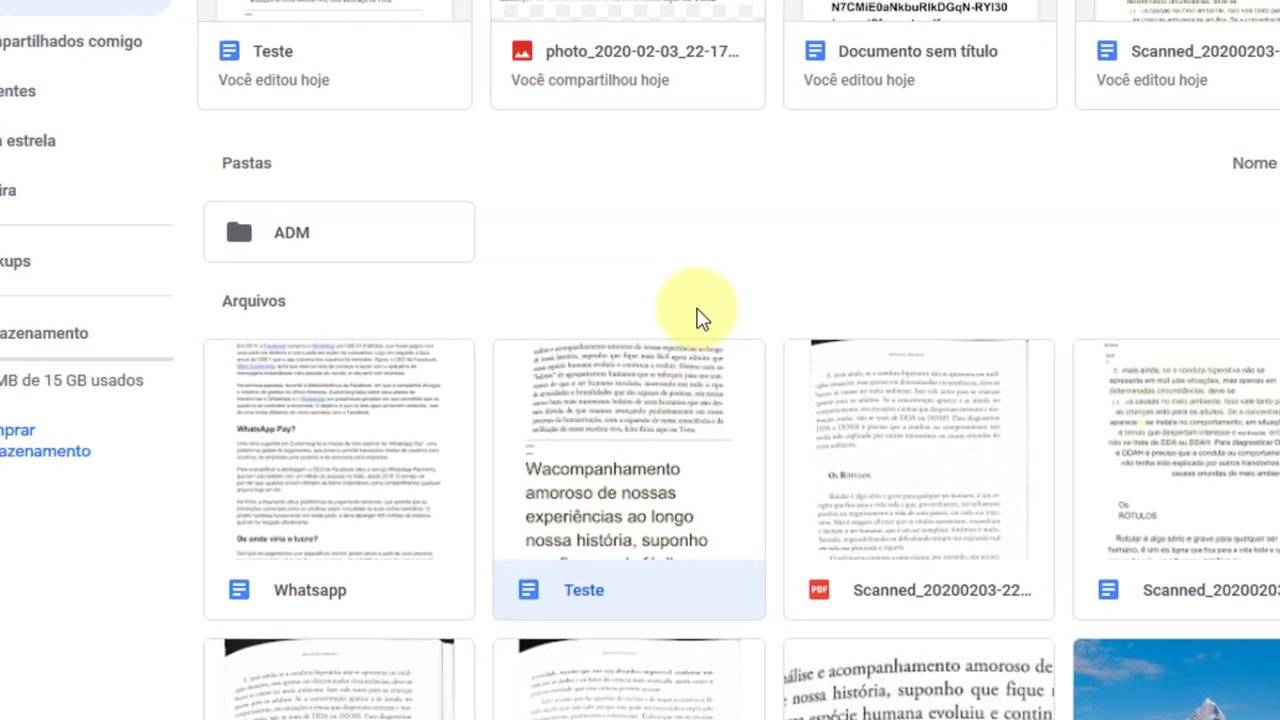
pyautogui.doubleClick(329, 245)
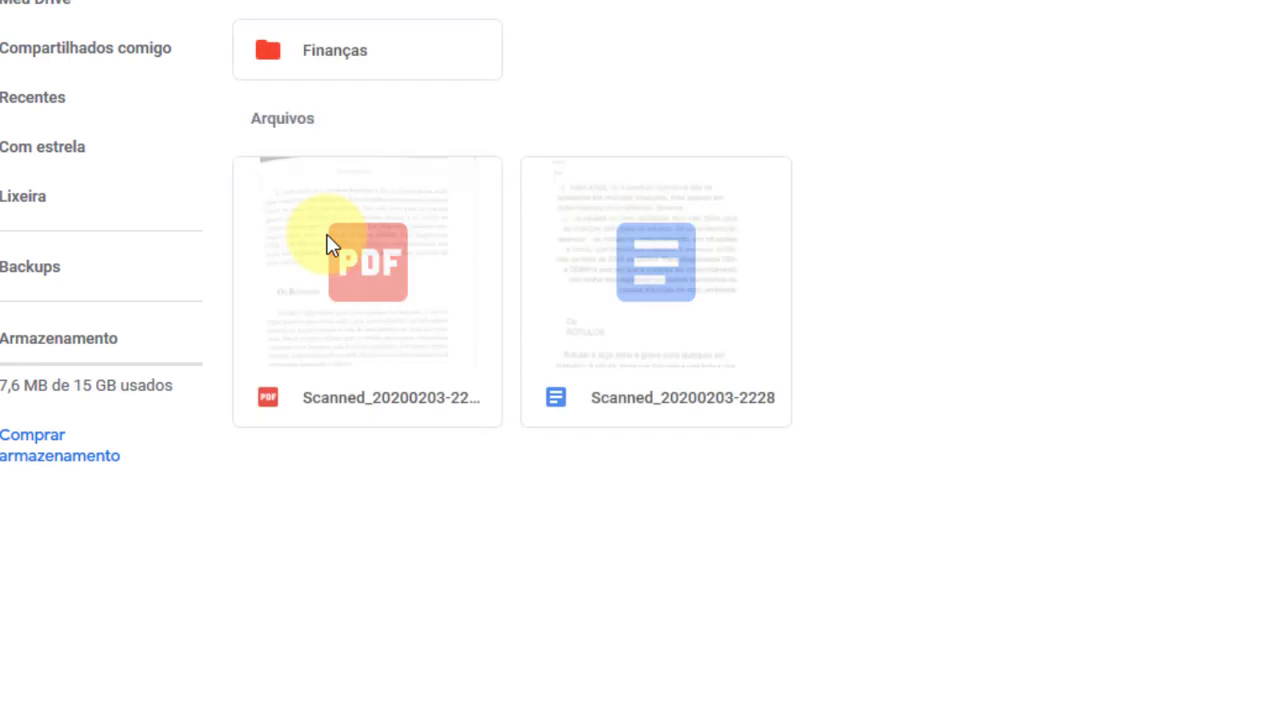